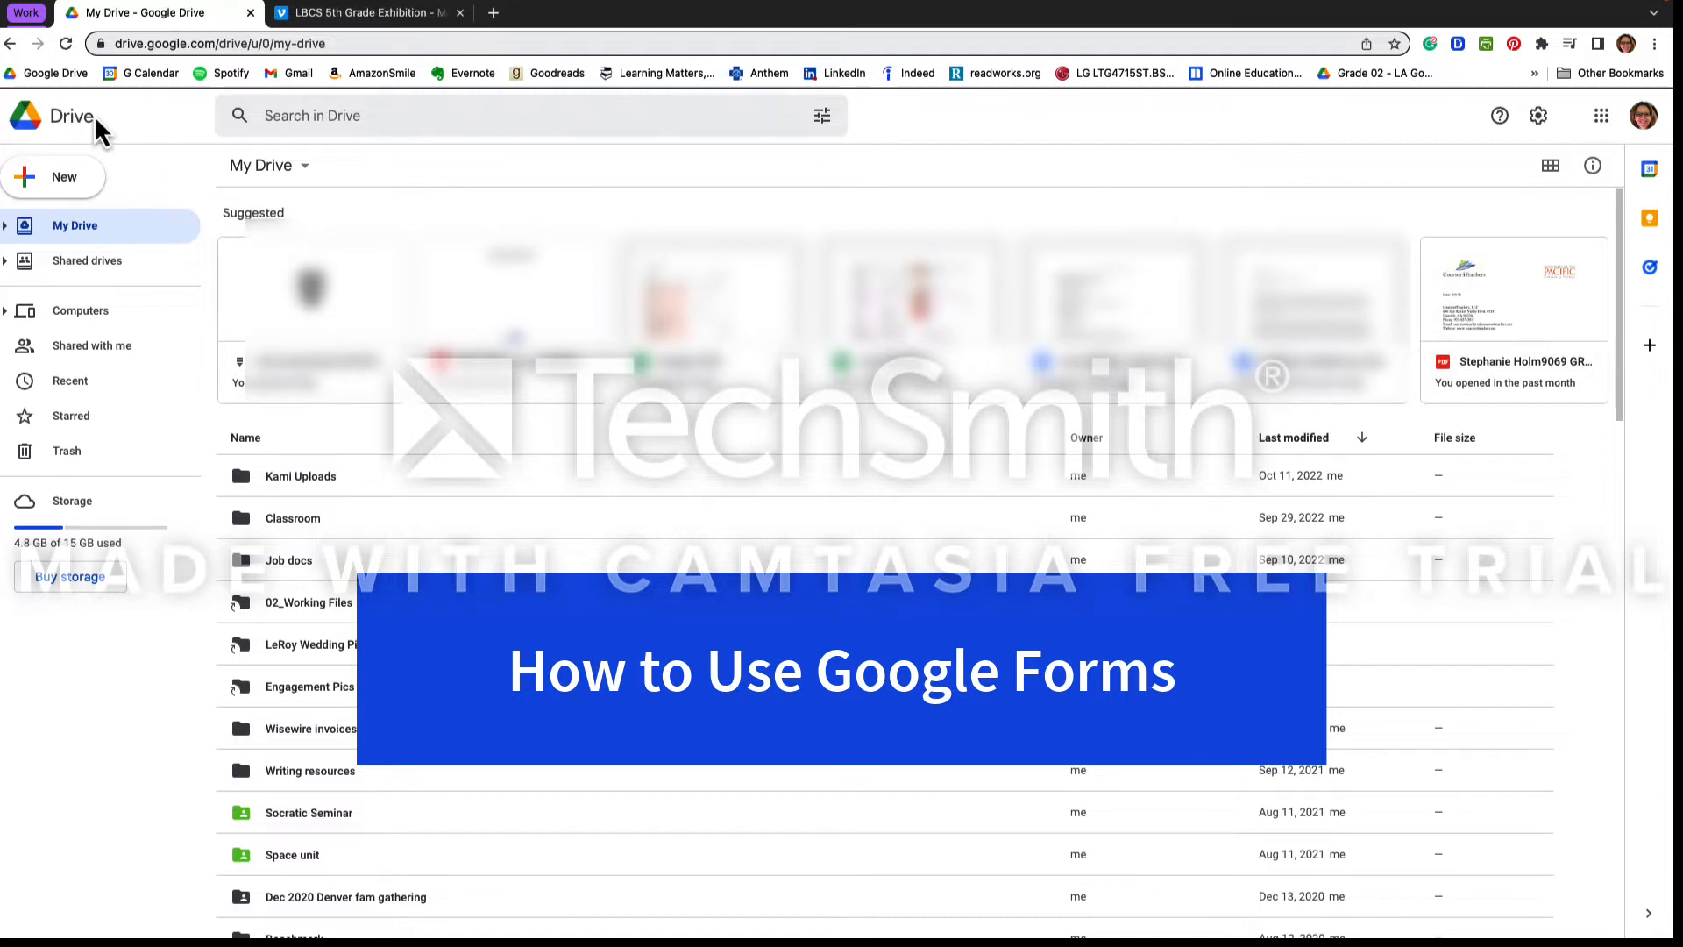
- Switch from Google Drive to Google Forms, start a blank form and dismiss the text style tip
{"action": "left_click", "coordinate": [1602, 116]}
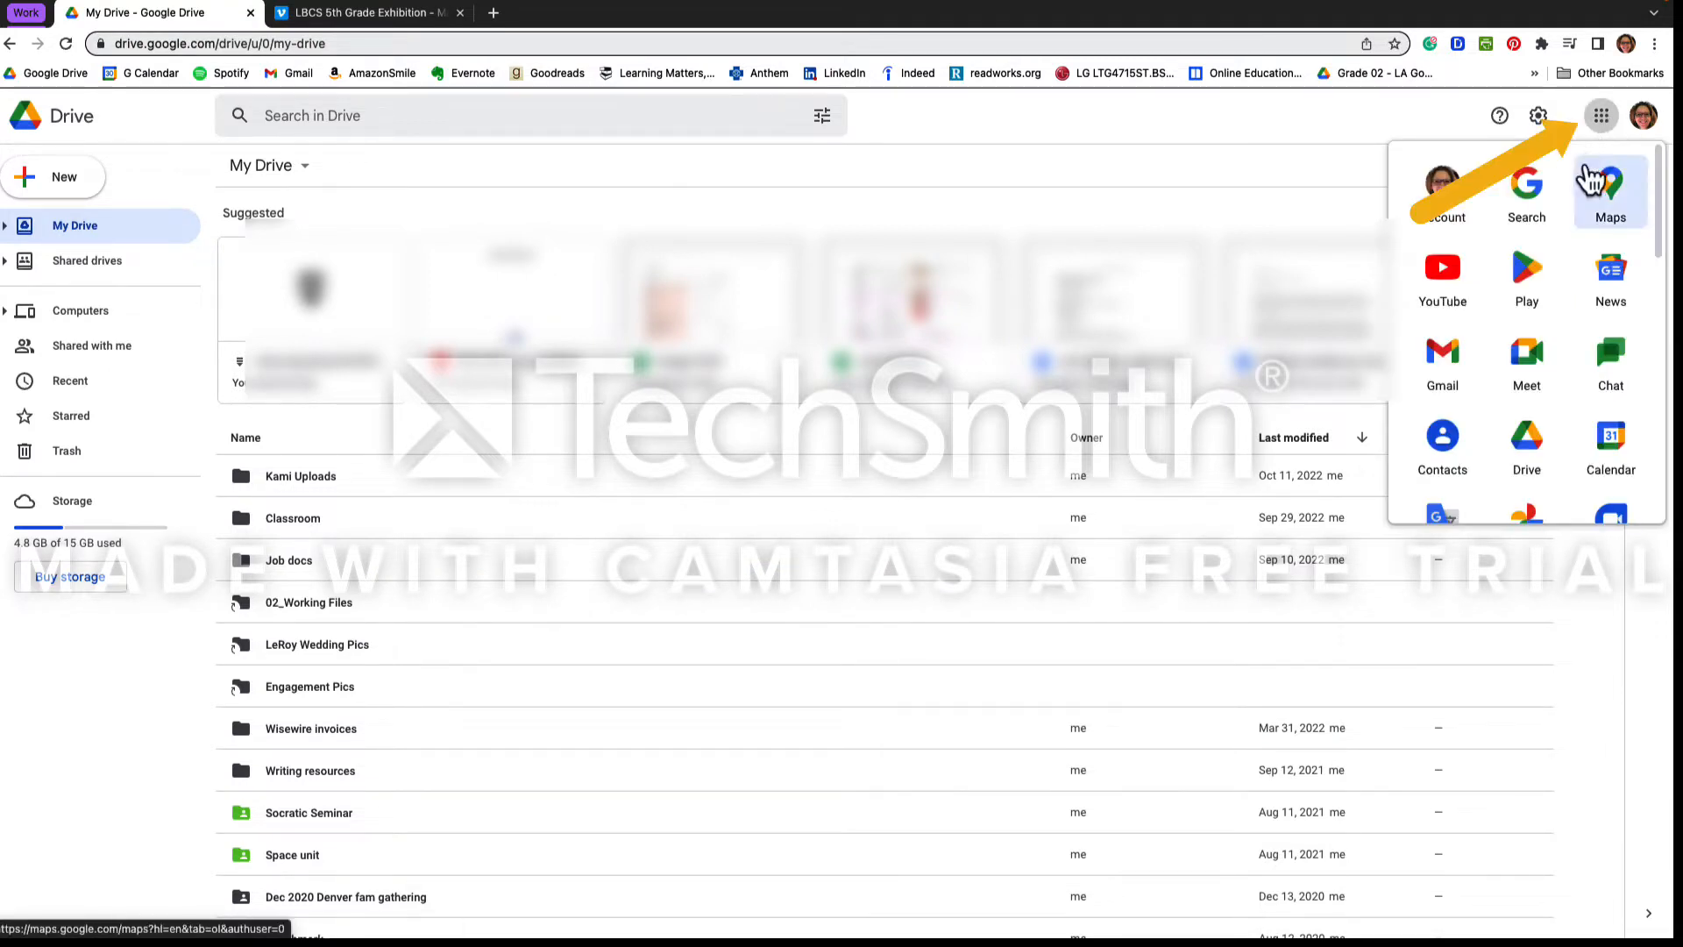
{"action": "scroll", "coordinate": [1580, 263], "scroll_direction": "down", "scroll_amount": 1}
{"action": "scroll", "coordinate": [1581, 263], "scroll_direction": "down", "scroll_amount": 2}
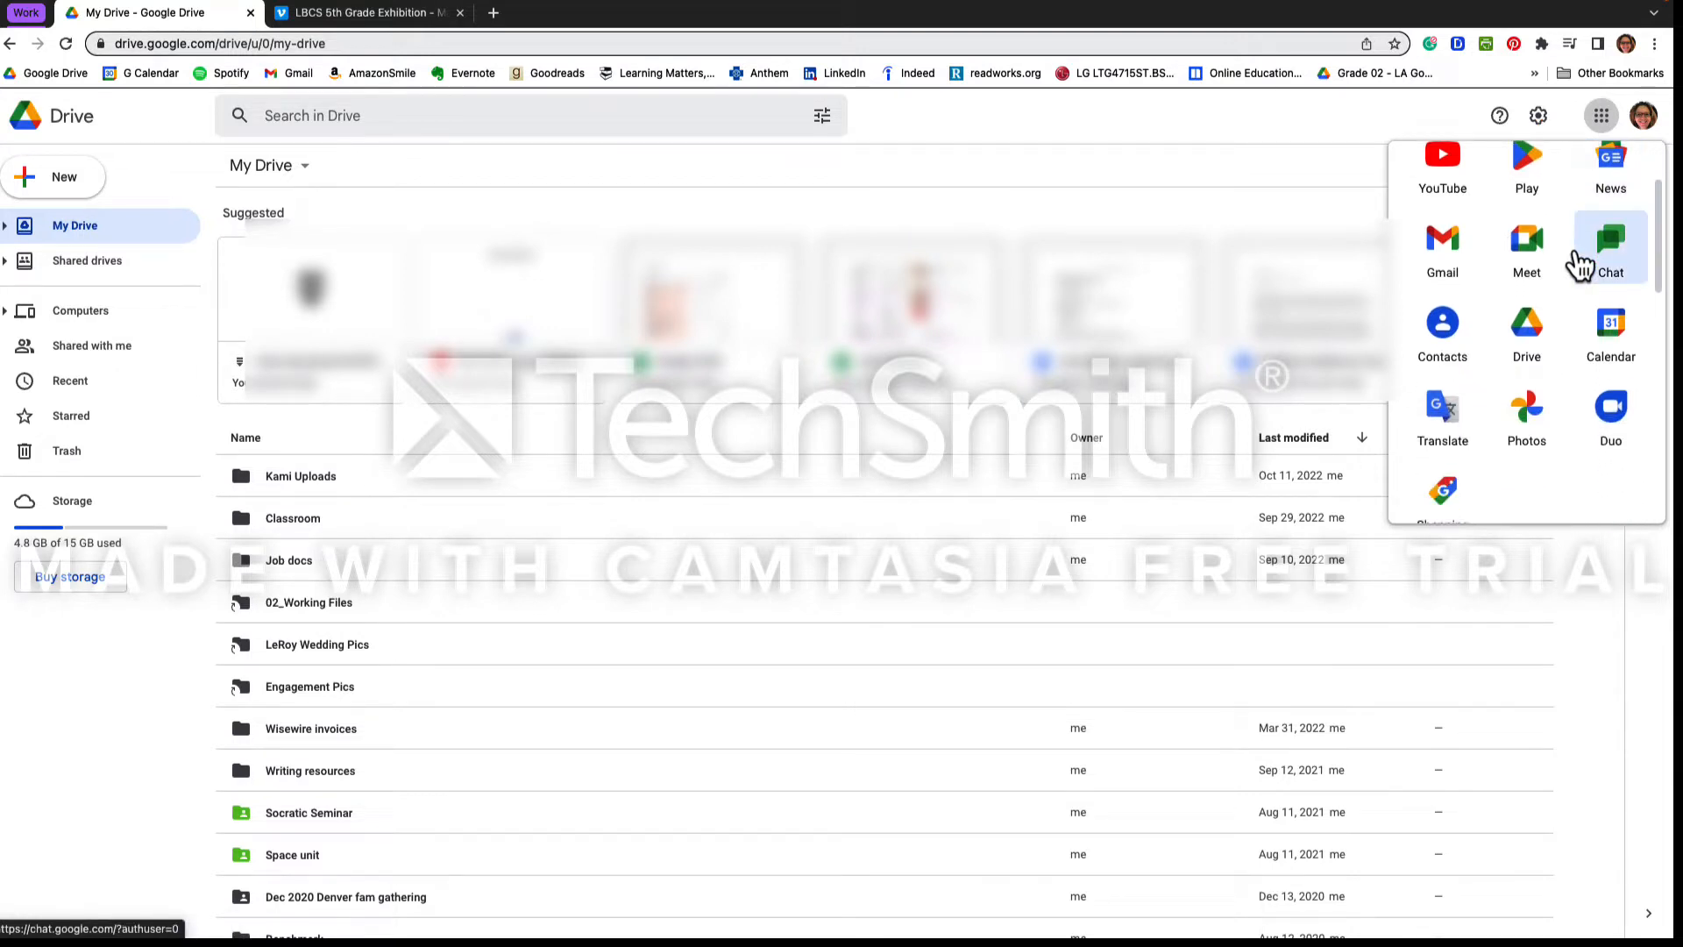
{"action": "scroll", "coordinate": [1581, 263], "scroll_direction": "down", "scroll_amount": 6}
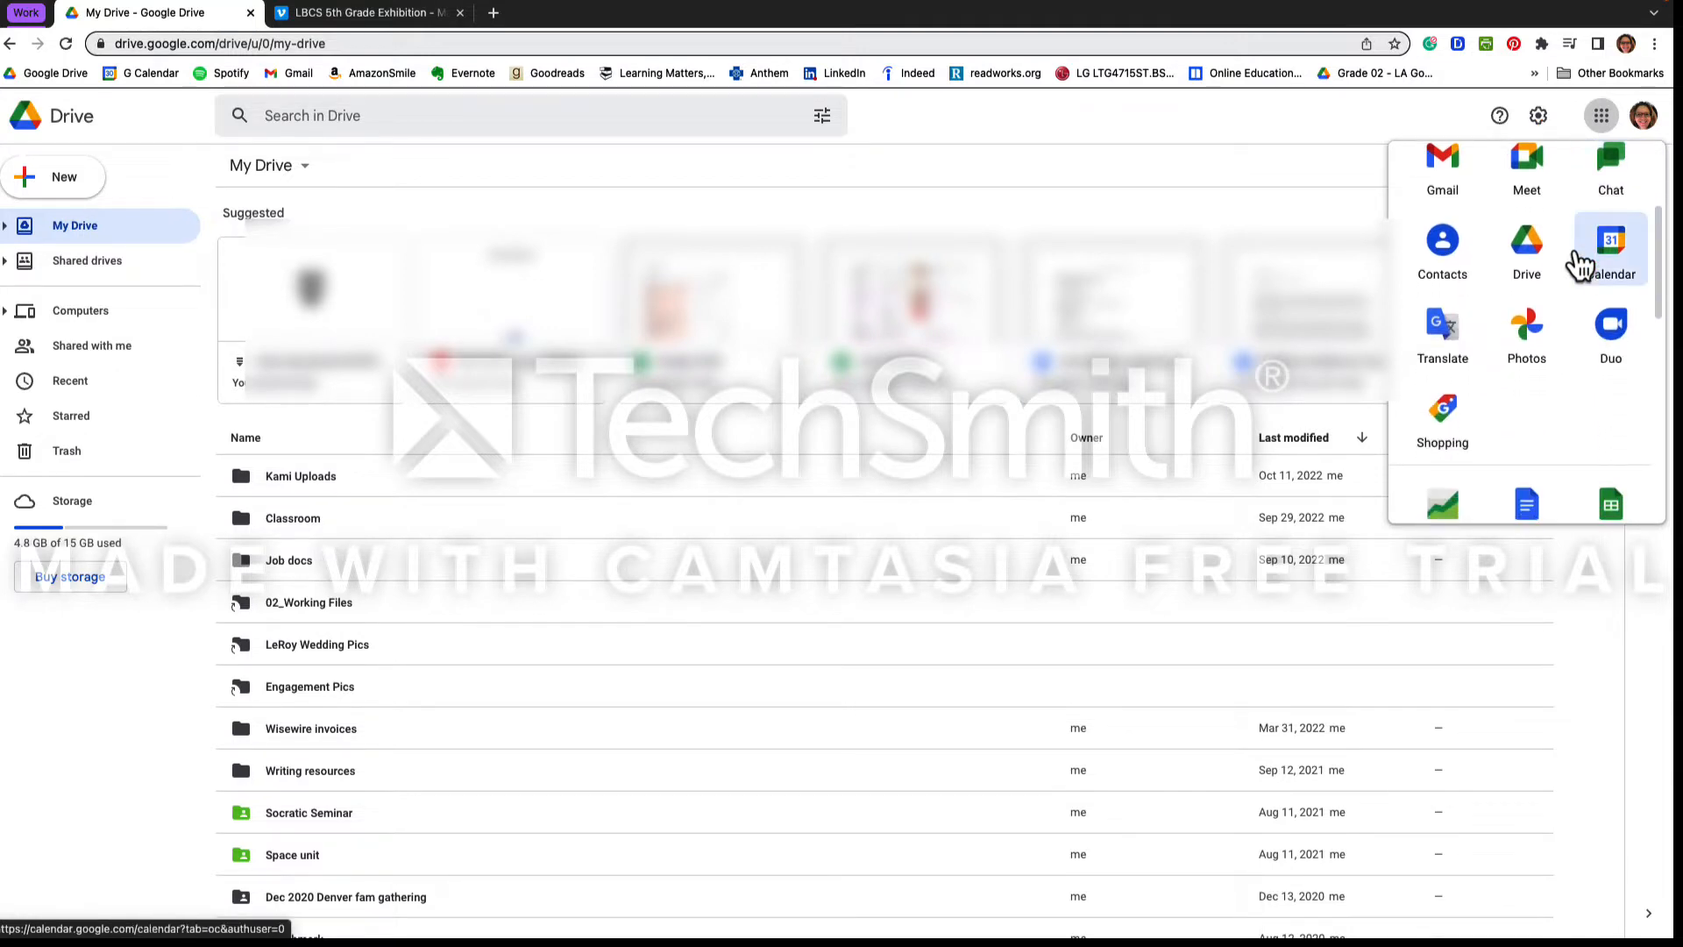
{"action": "scroll", "coordinate": [1578, 263], "scroll_direction": "down", "scroll_amount": 9}
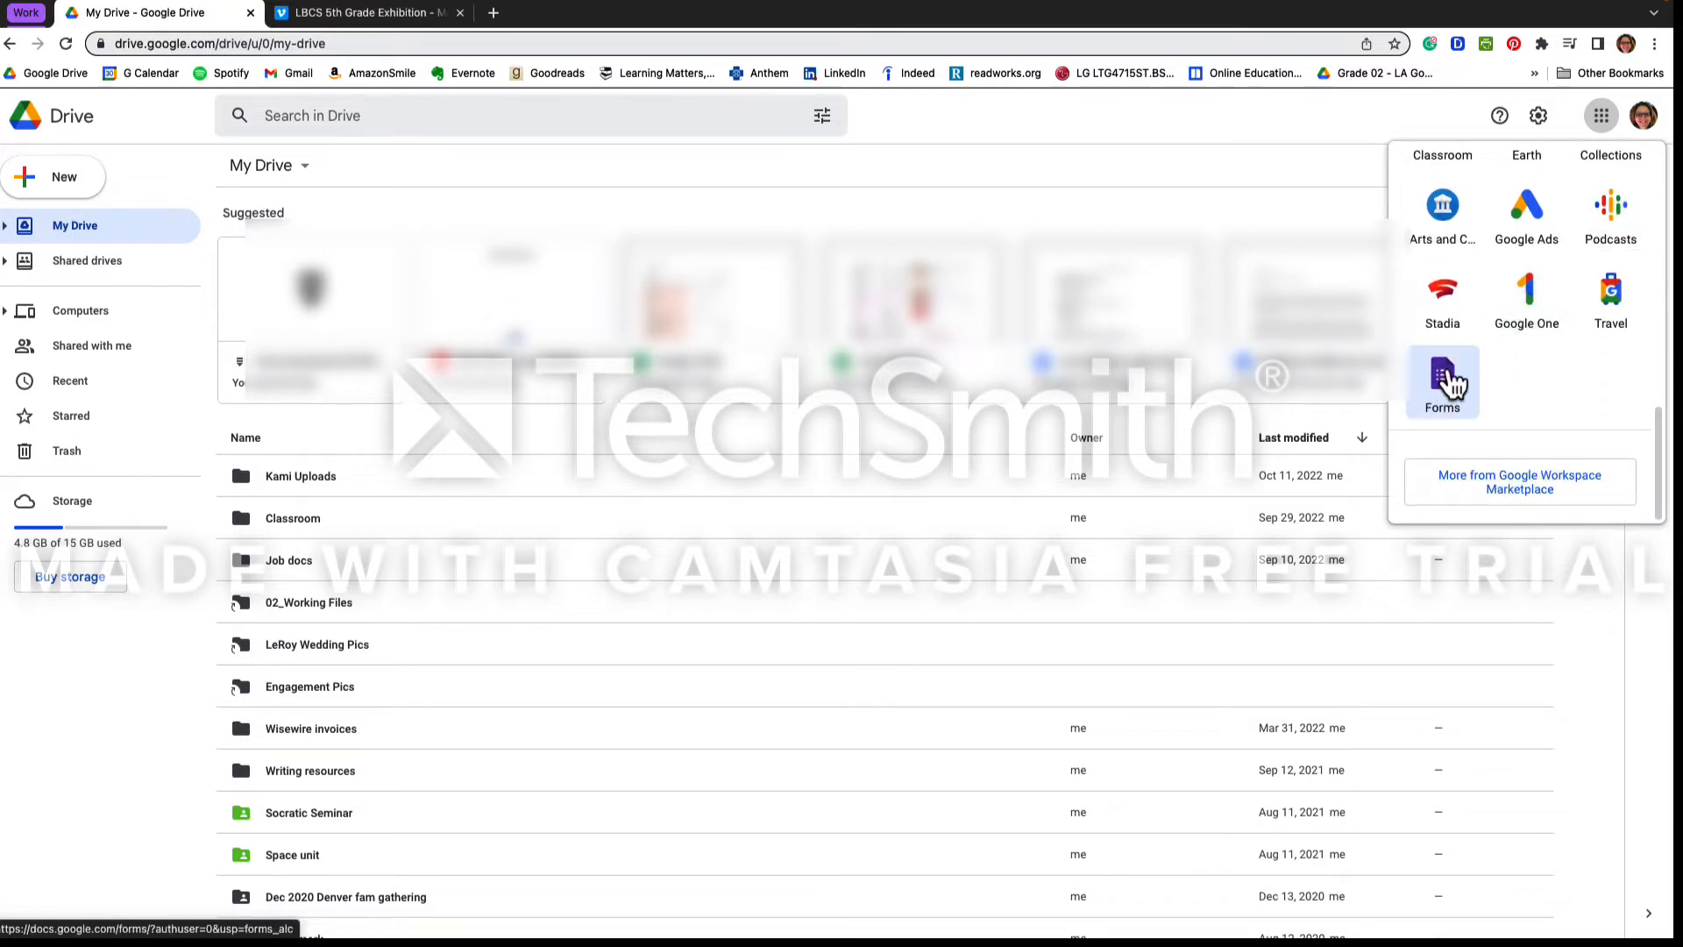
{"action": "left_click", "coordinate": [1447, 379]}
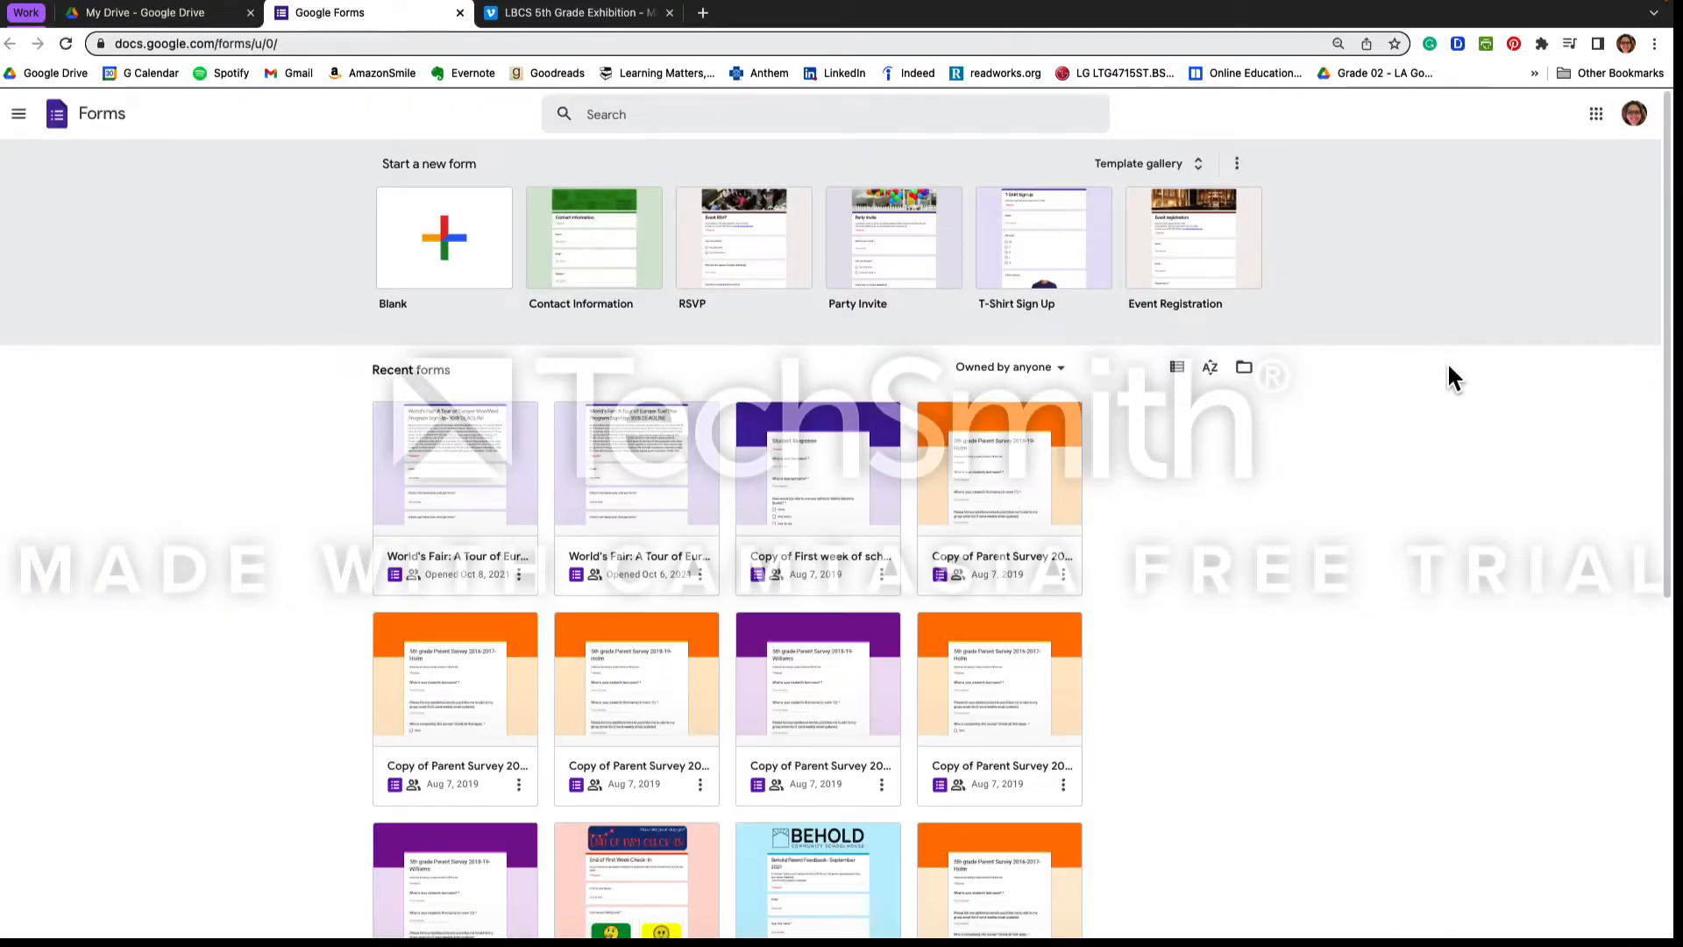
{"action": "left_click", "coordinate": [478, 268]}
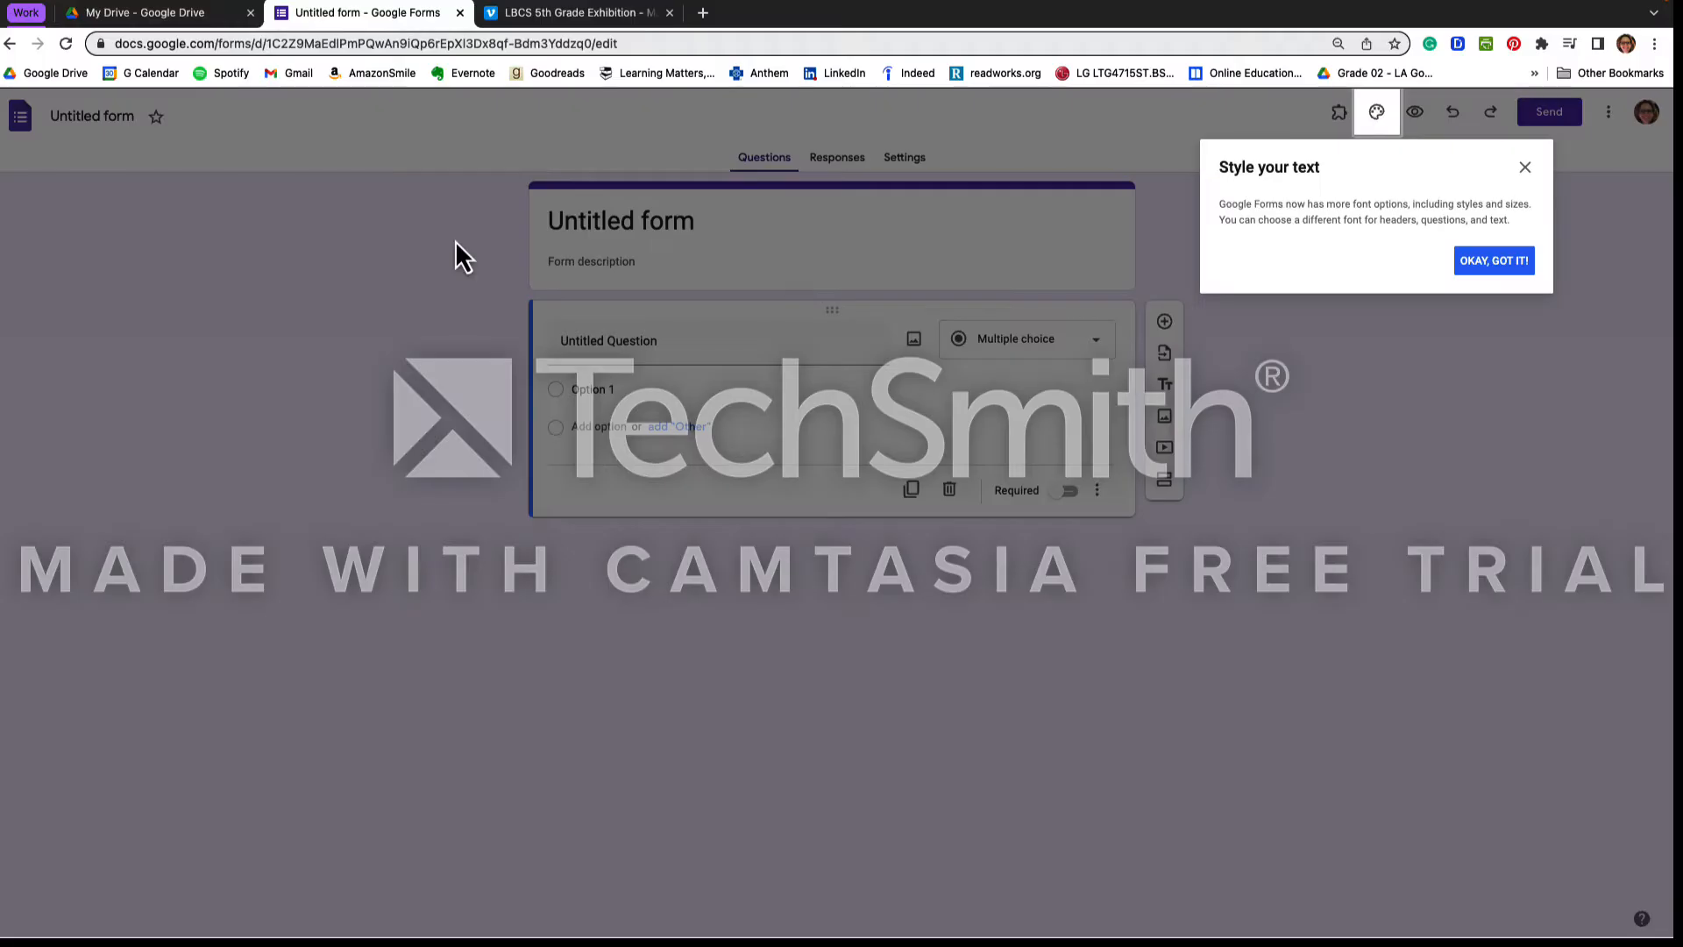
{"action": "left_click", "coordinate": [1496, 264]}
- Replace the form's placeholder title with "Aerating Work Orders"
{"action": "left_click", "coordinate": [646, 220]}
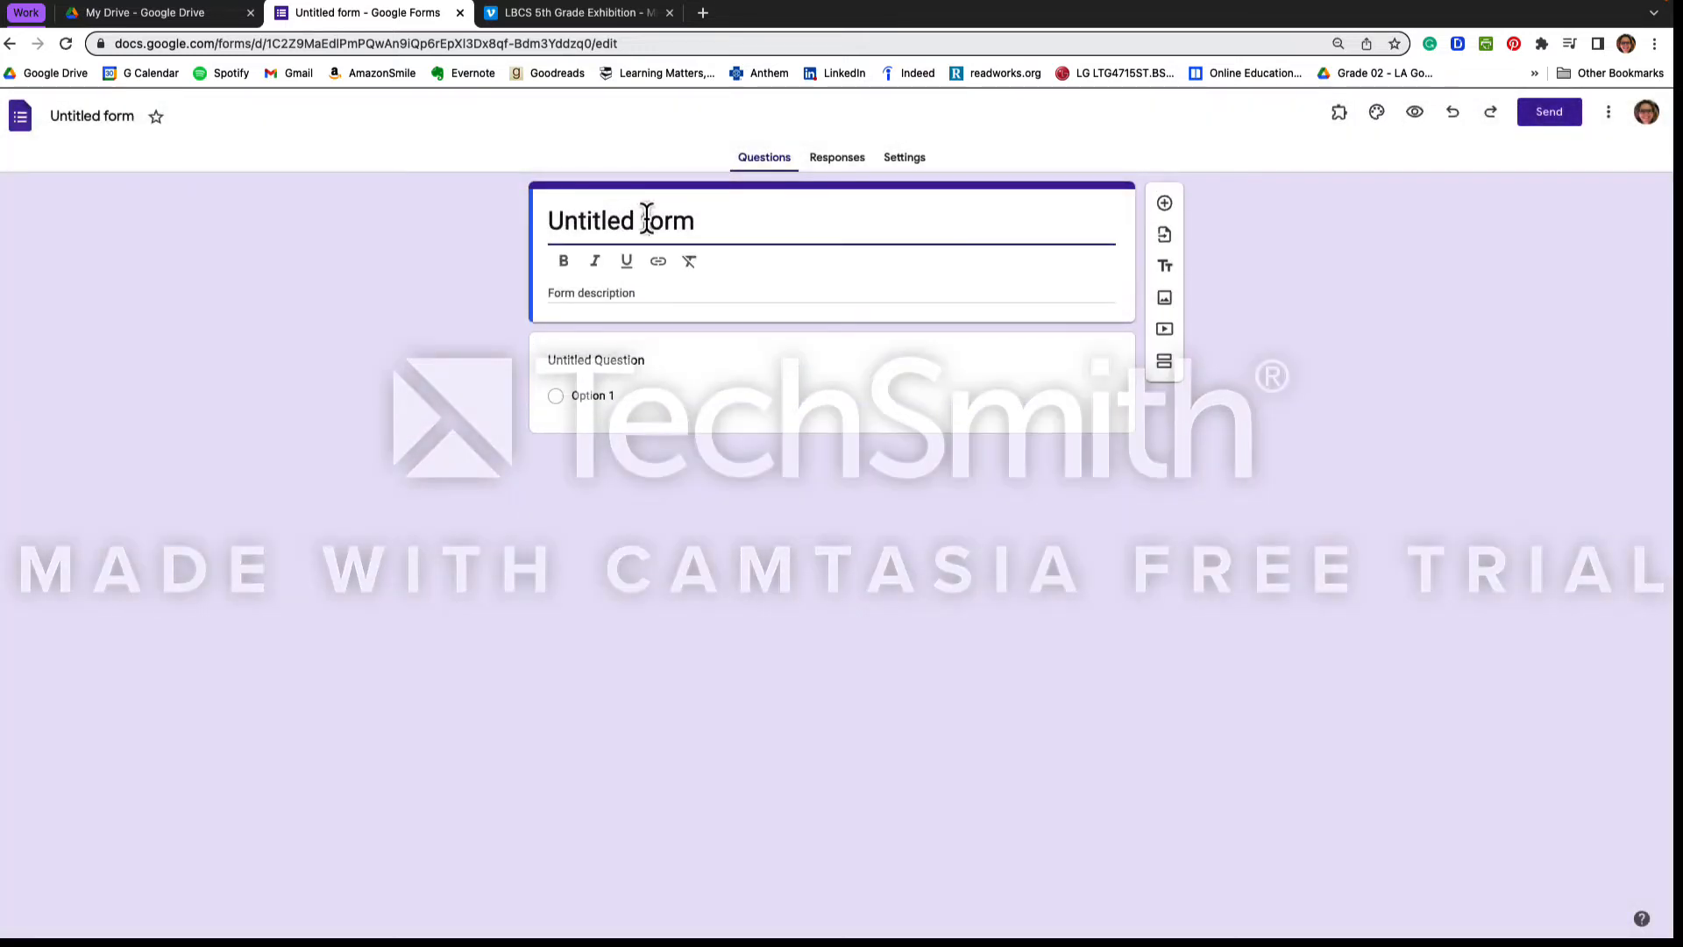
{"action": "double_click", "coordinate": [646, 219]}
{"action": "left_click_drag", "start_coordinate": [646, 219], "coordinate": [535, 226]}
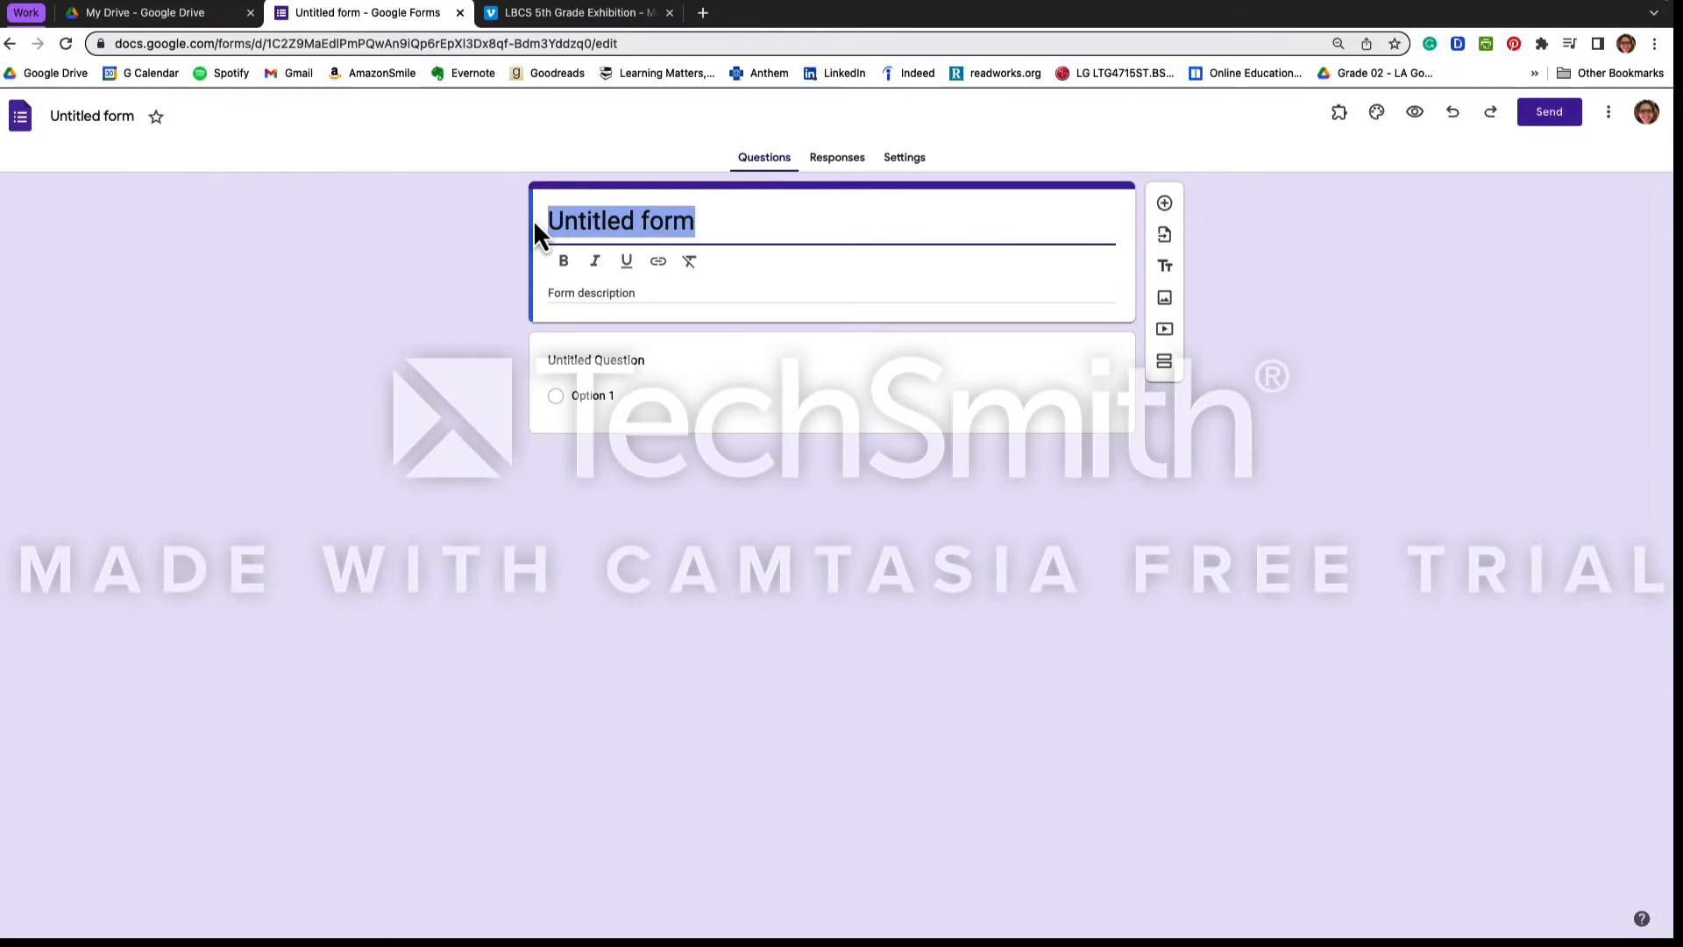
{"action": "type", "text": "Aerati"}
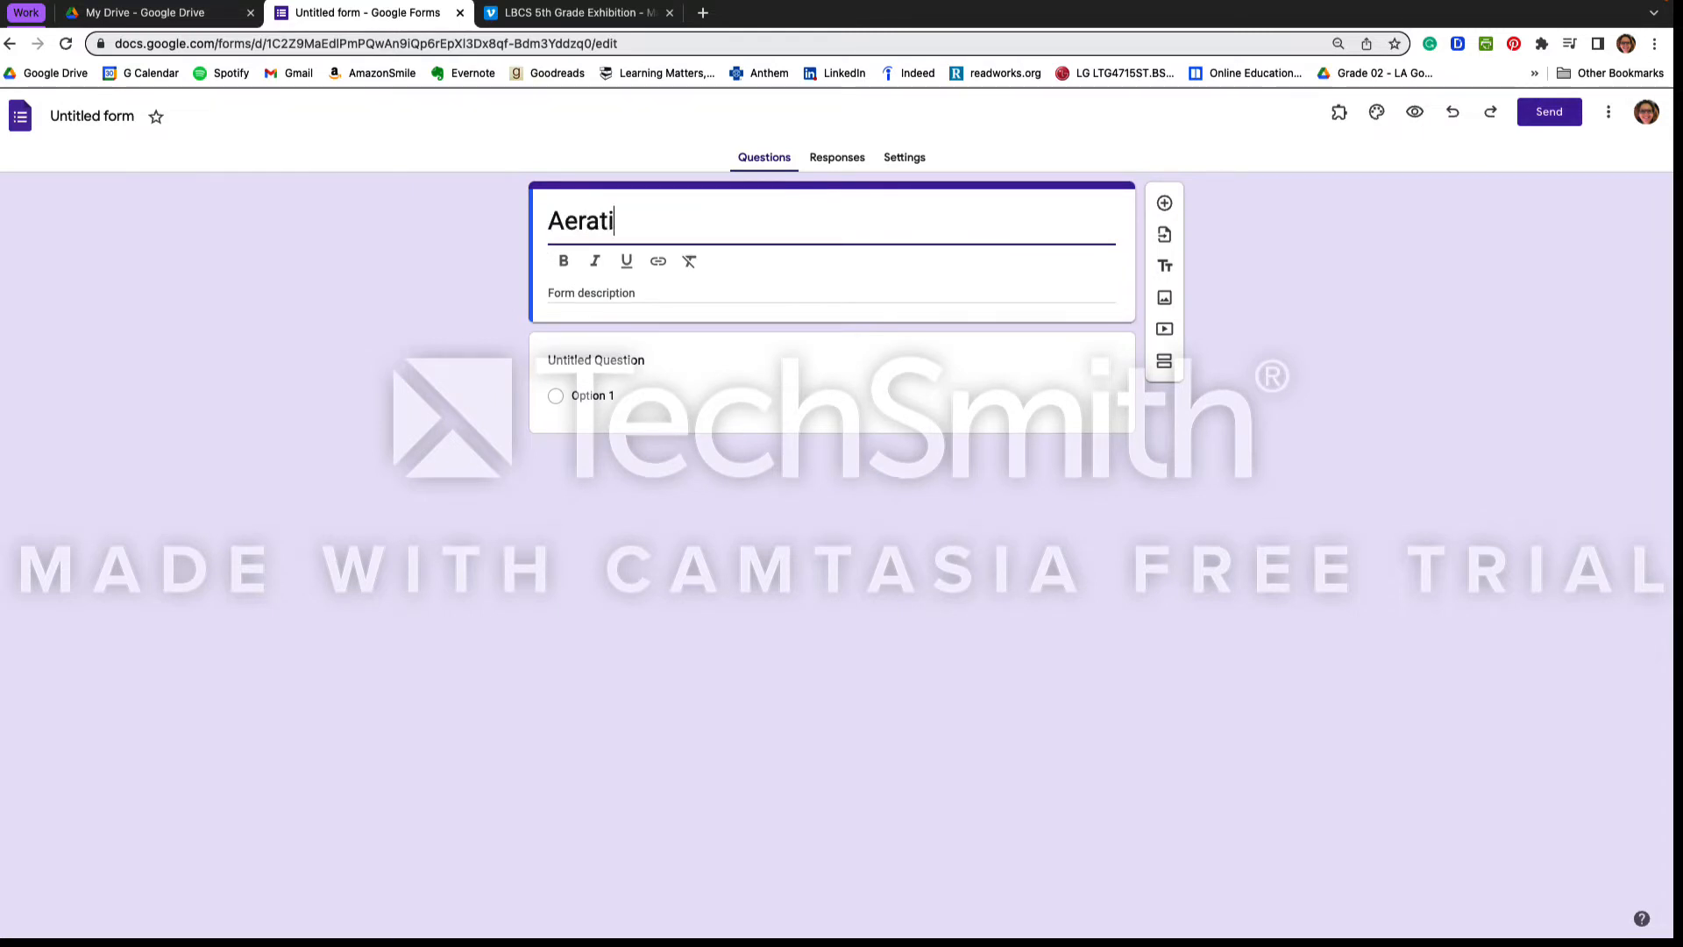
{"action": "type", "text": "ng Work Orders"}
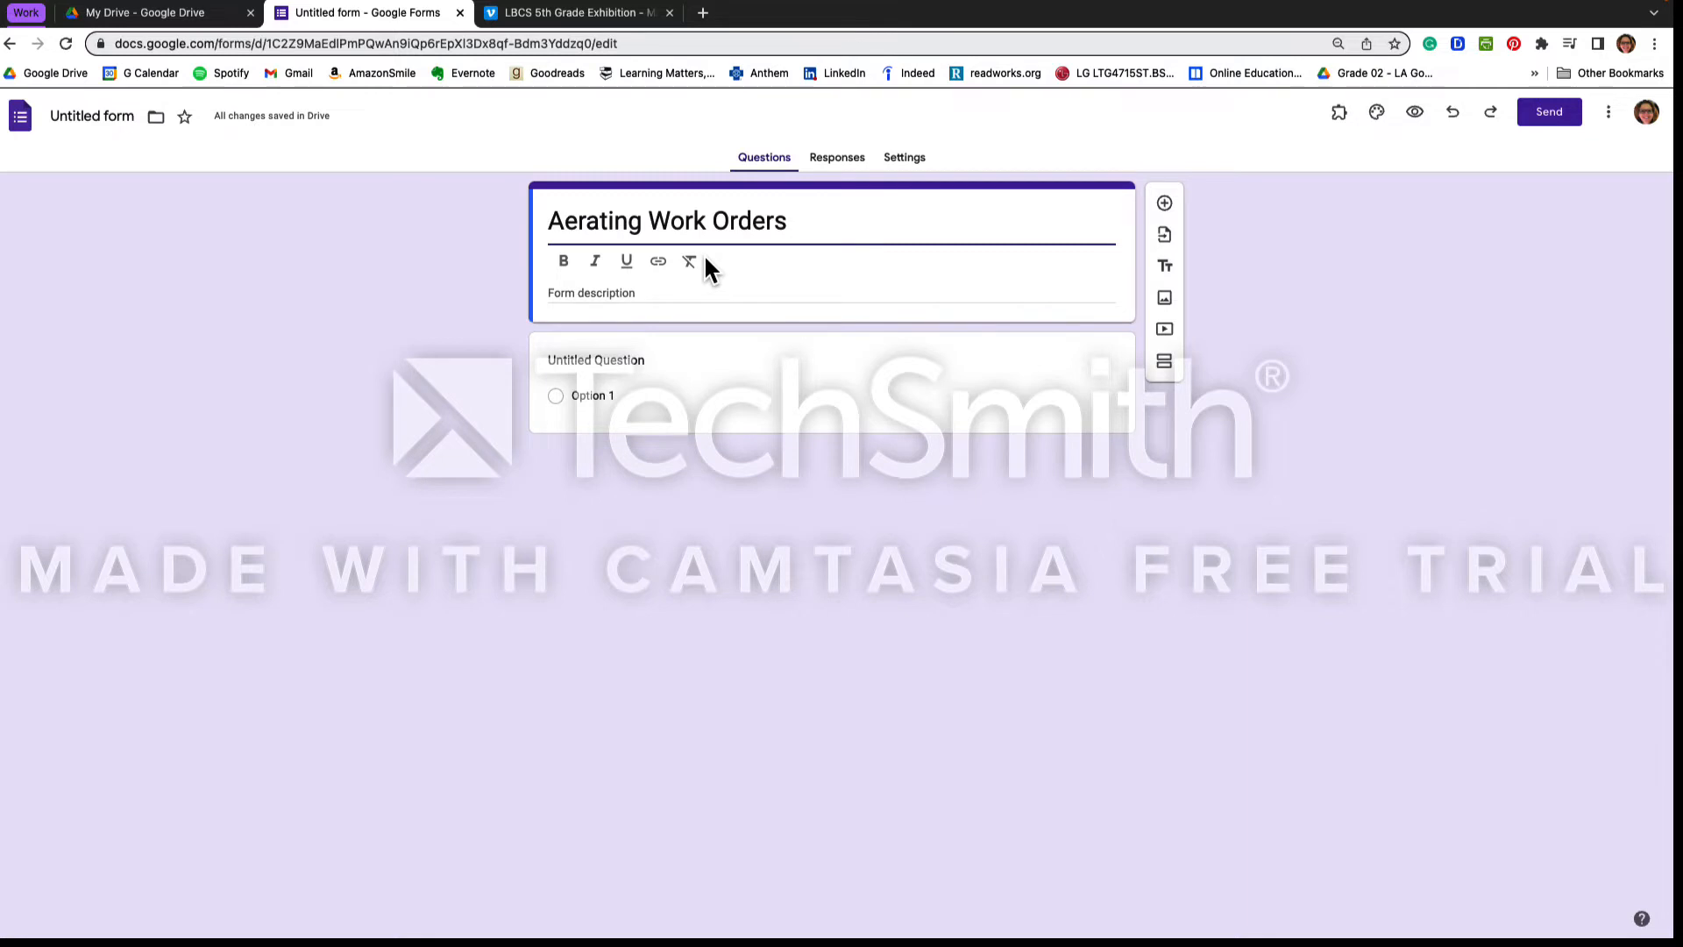
- Enter "2022 Fall Season" as the form description and name the form file "Aerating Work Orders"
{"action": "left_click", "coordinate": [628, 293]}
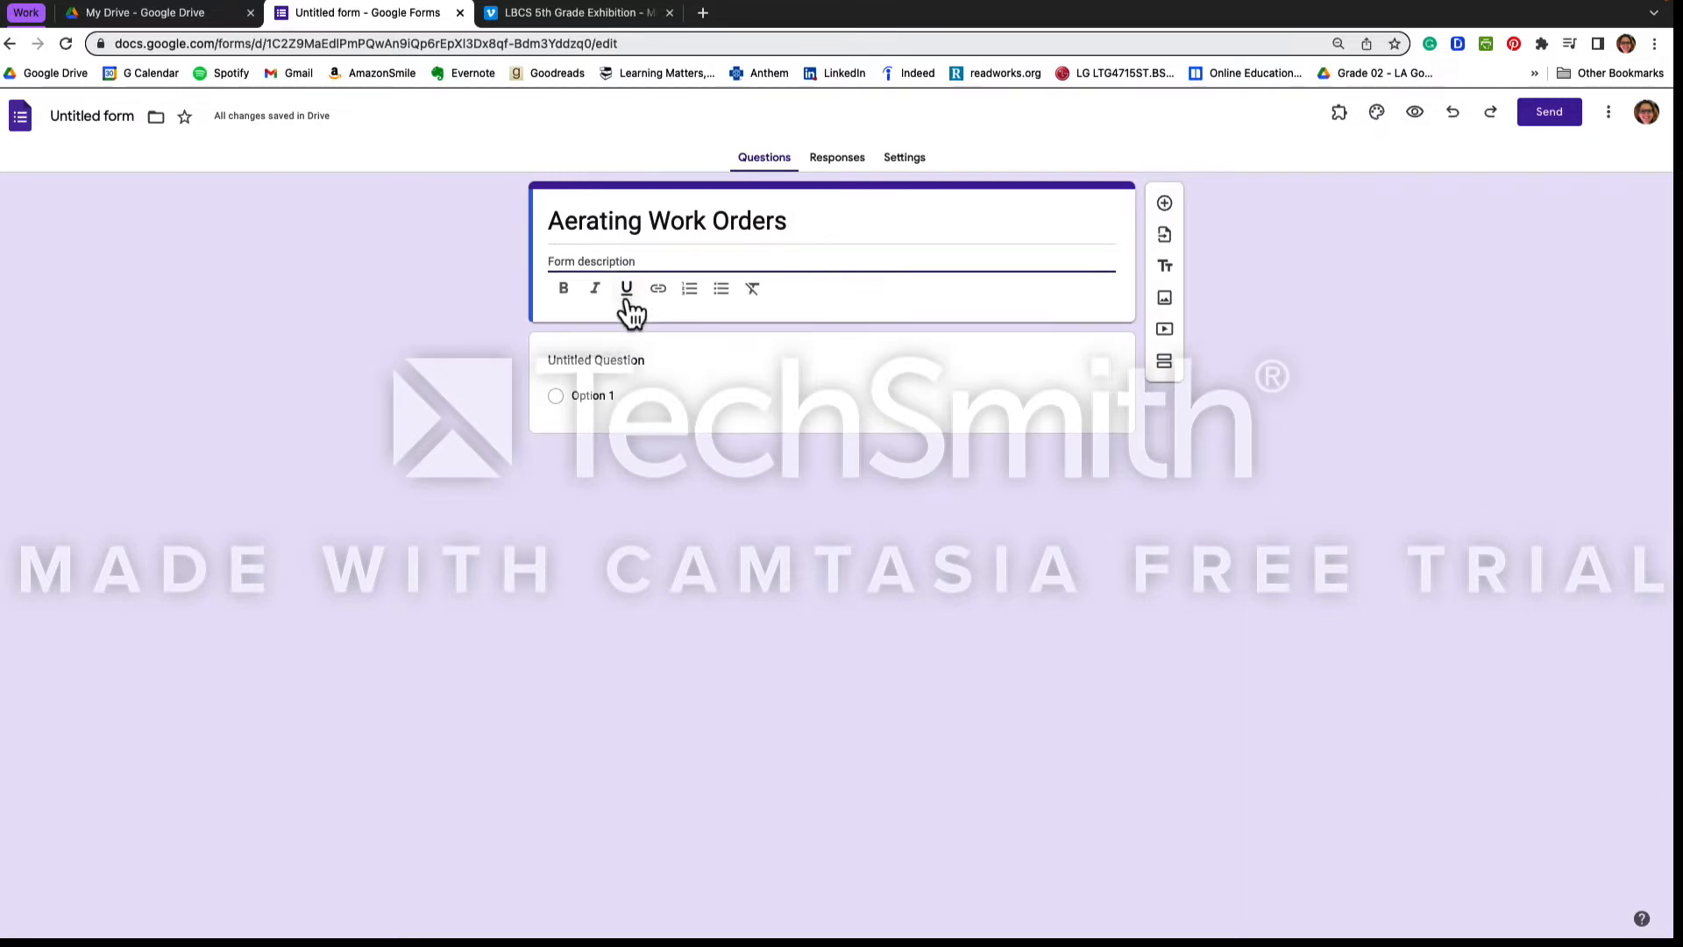
{"action": "type", "text": "202"}
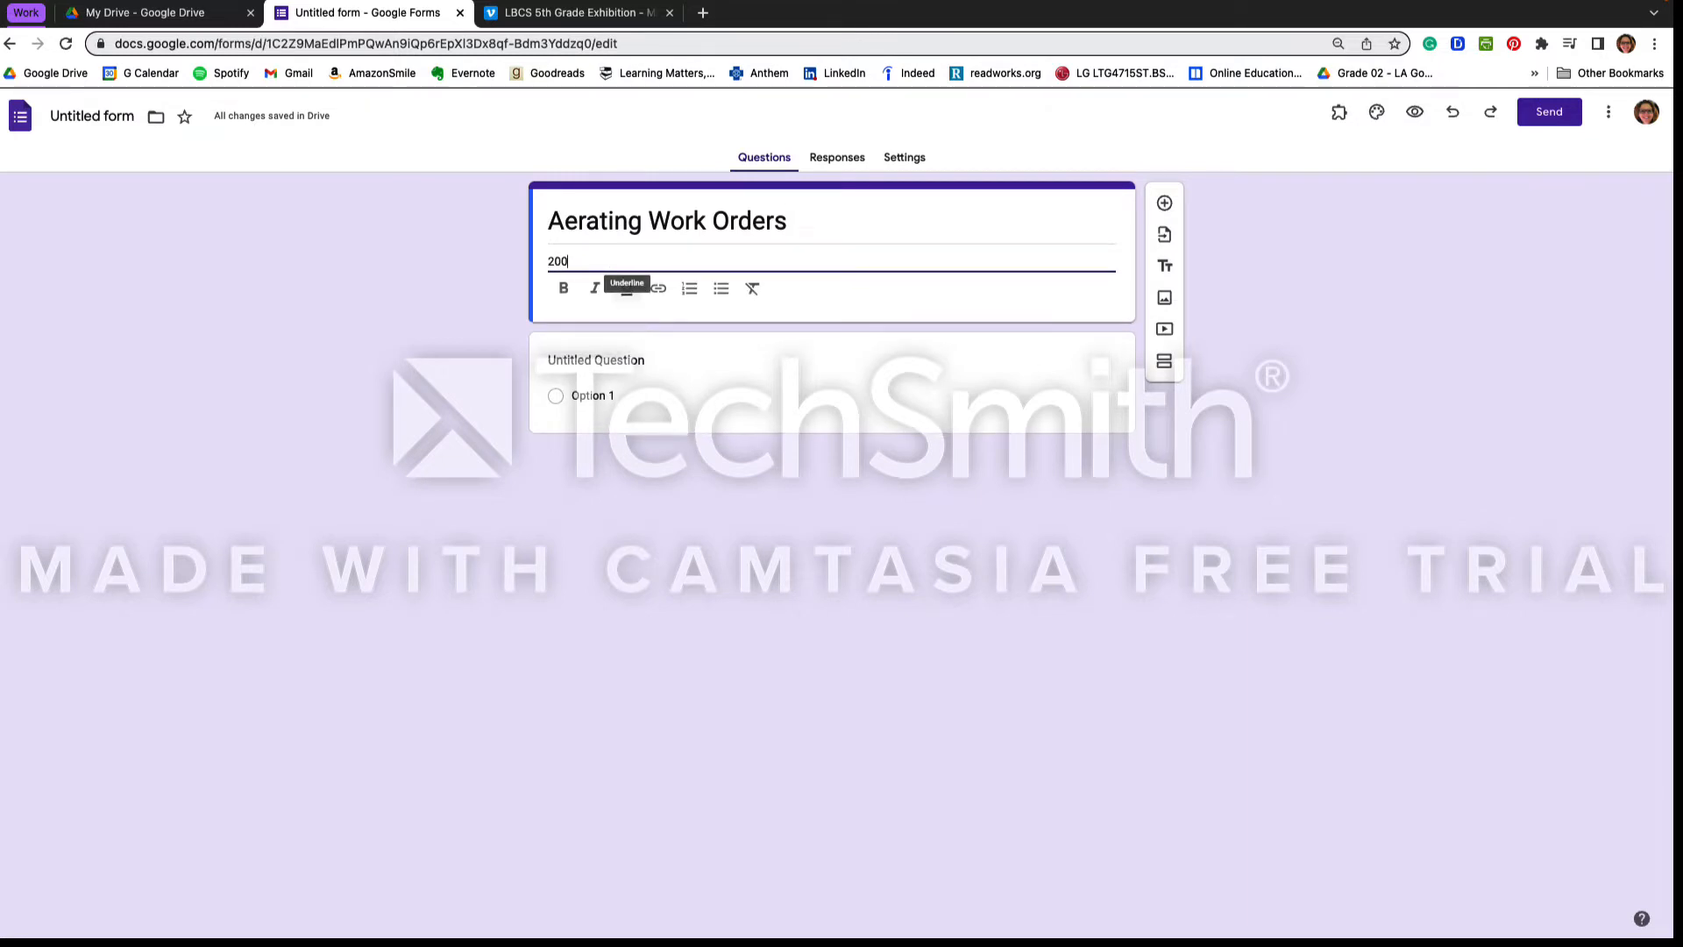
{"action": "type", "text": "2"}
{"action": "type", "text": " Fall sSeason"}
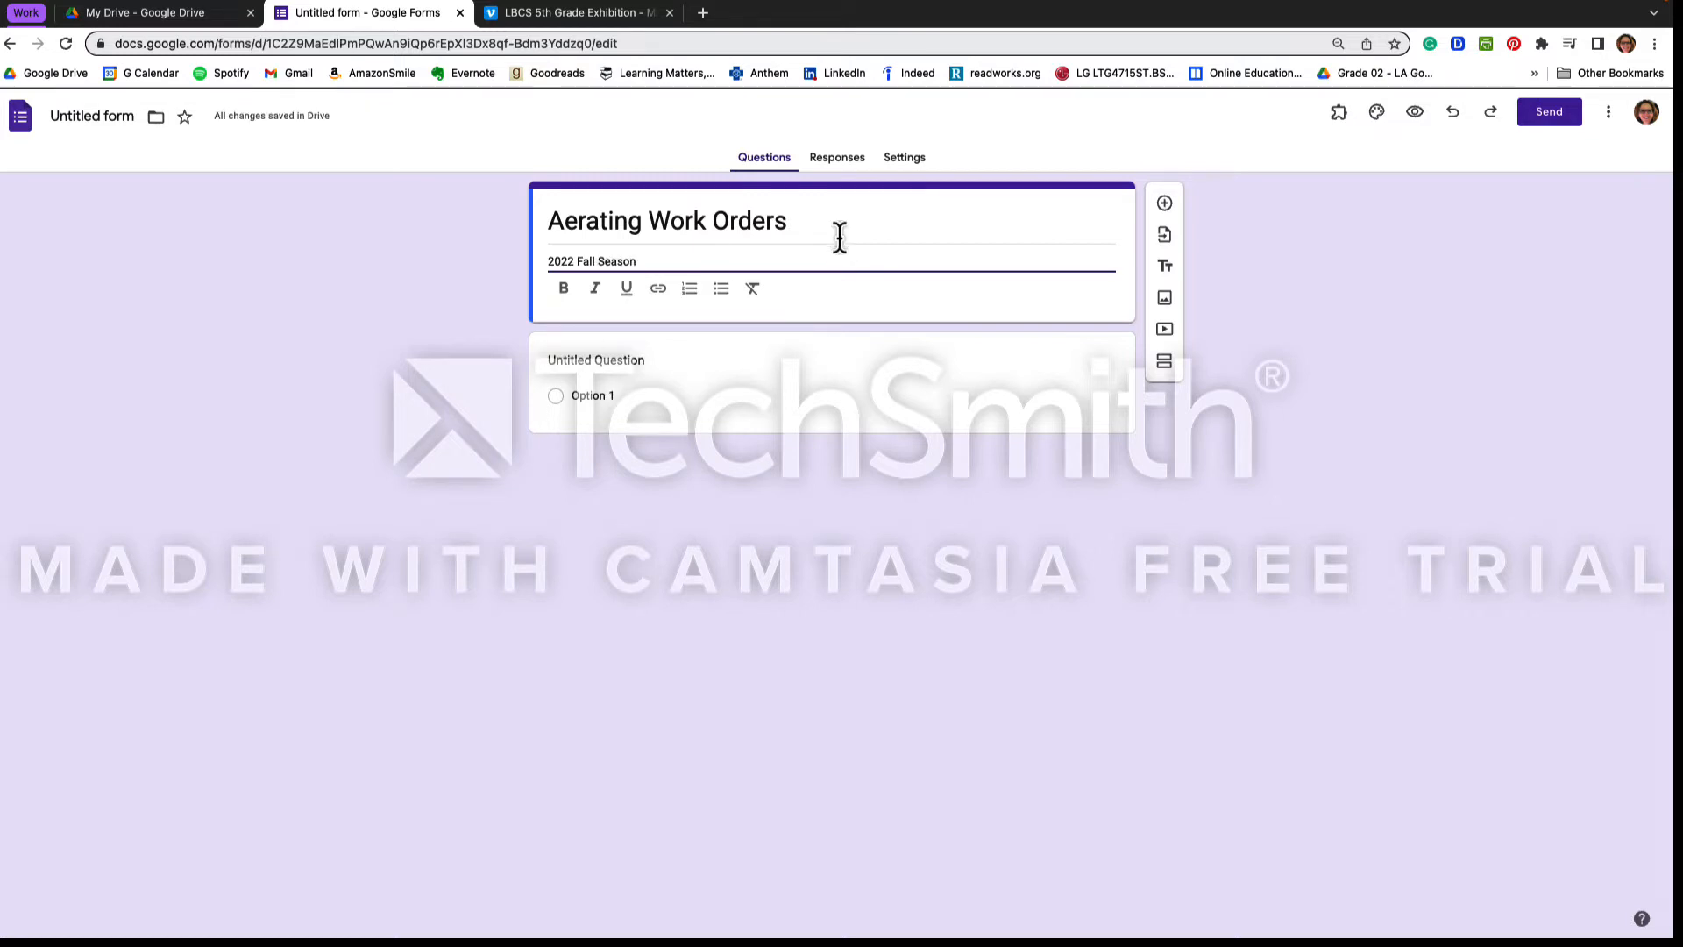
{"action": "left_click", "coordinate": [789, 224]}
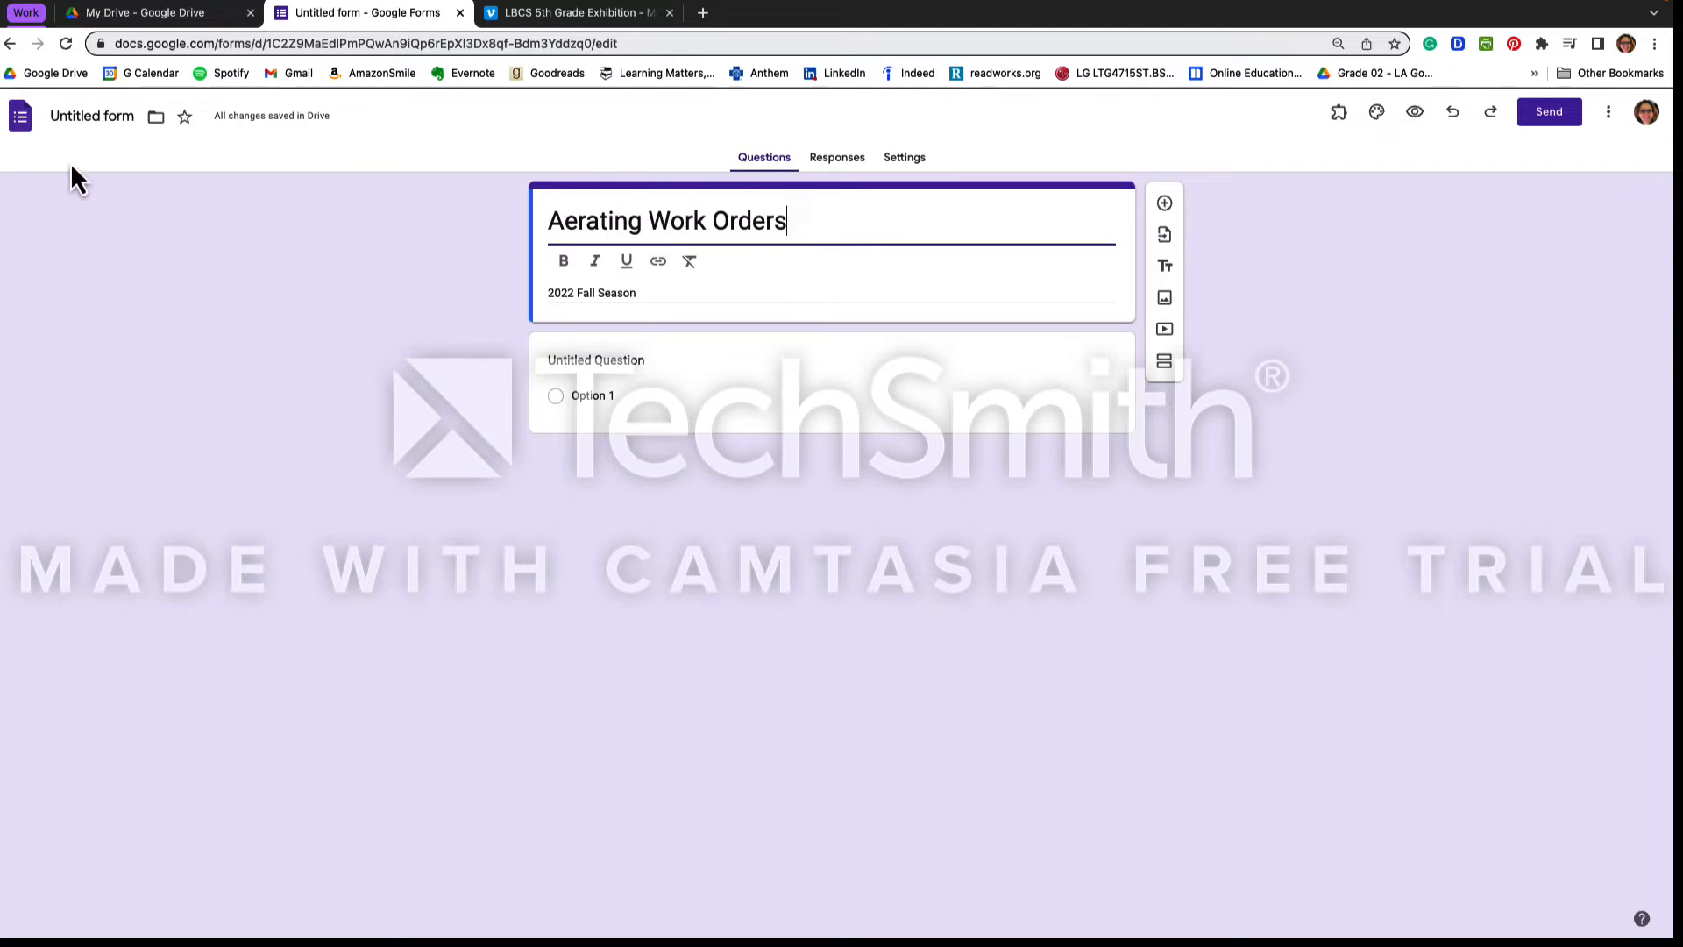
{"action": "double_click", "coordinate": [101, 116]}
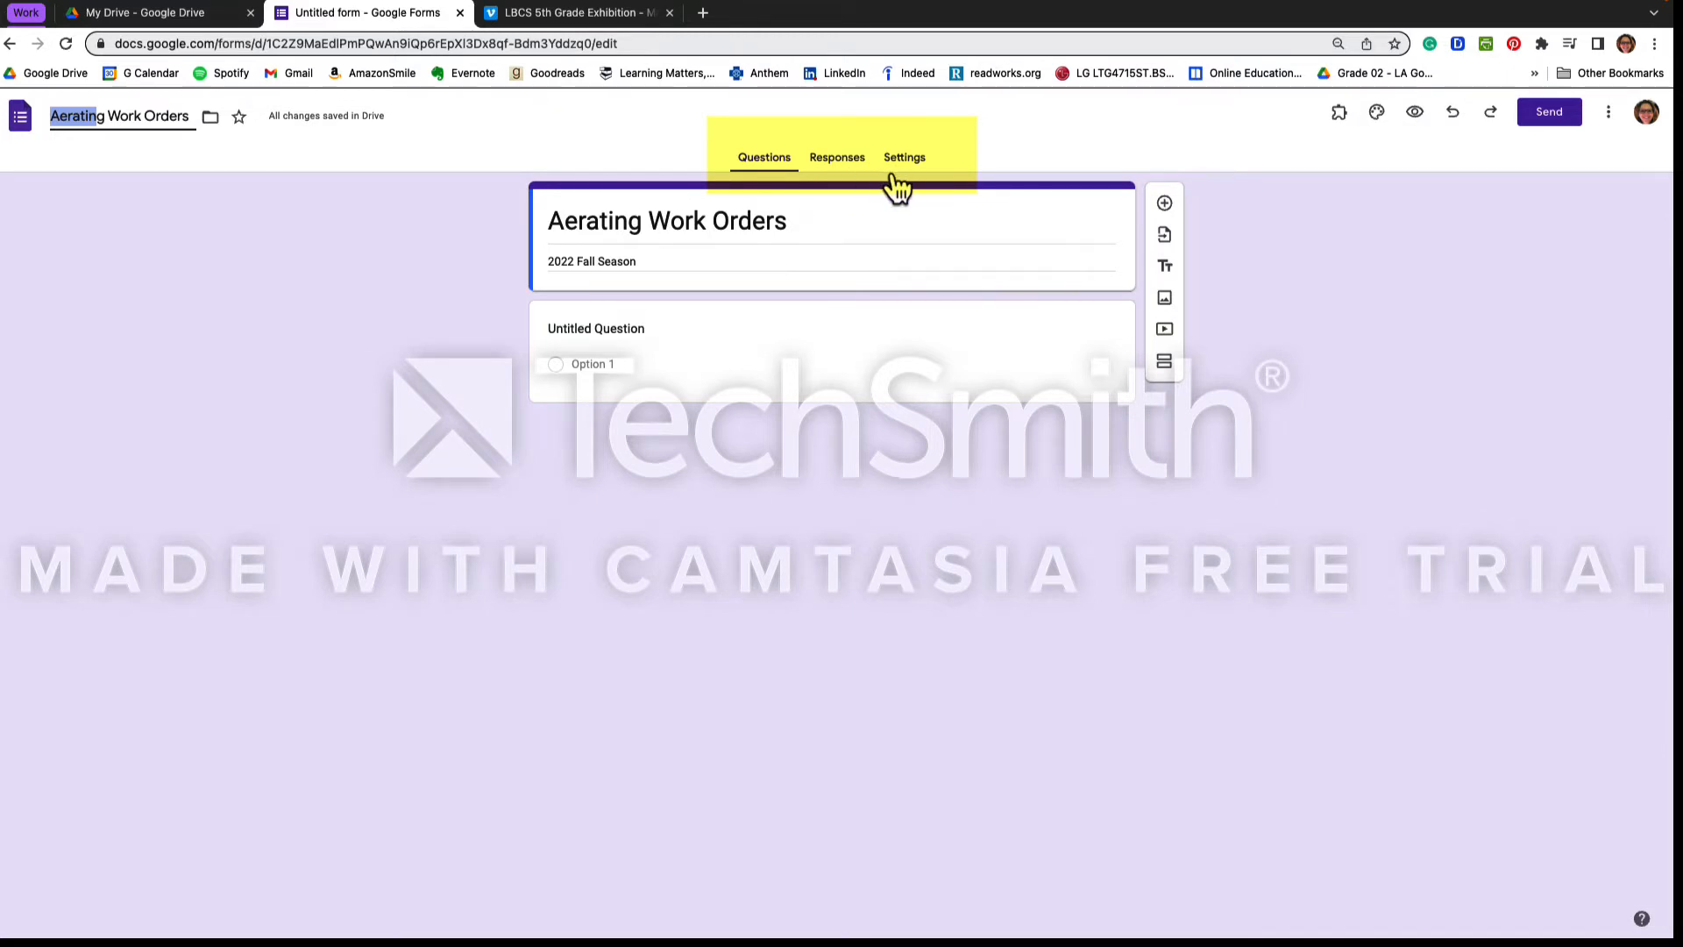
- Turn the untitled question into a required short-answer question named "First Name"
{"action": "left_click", "coordinate": [594, 351]}
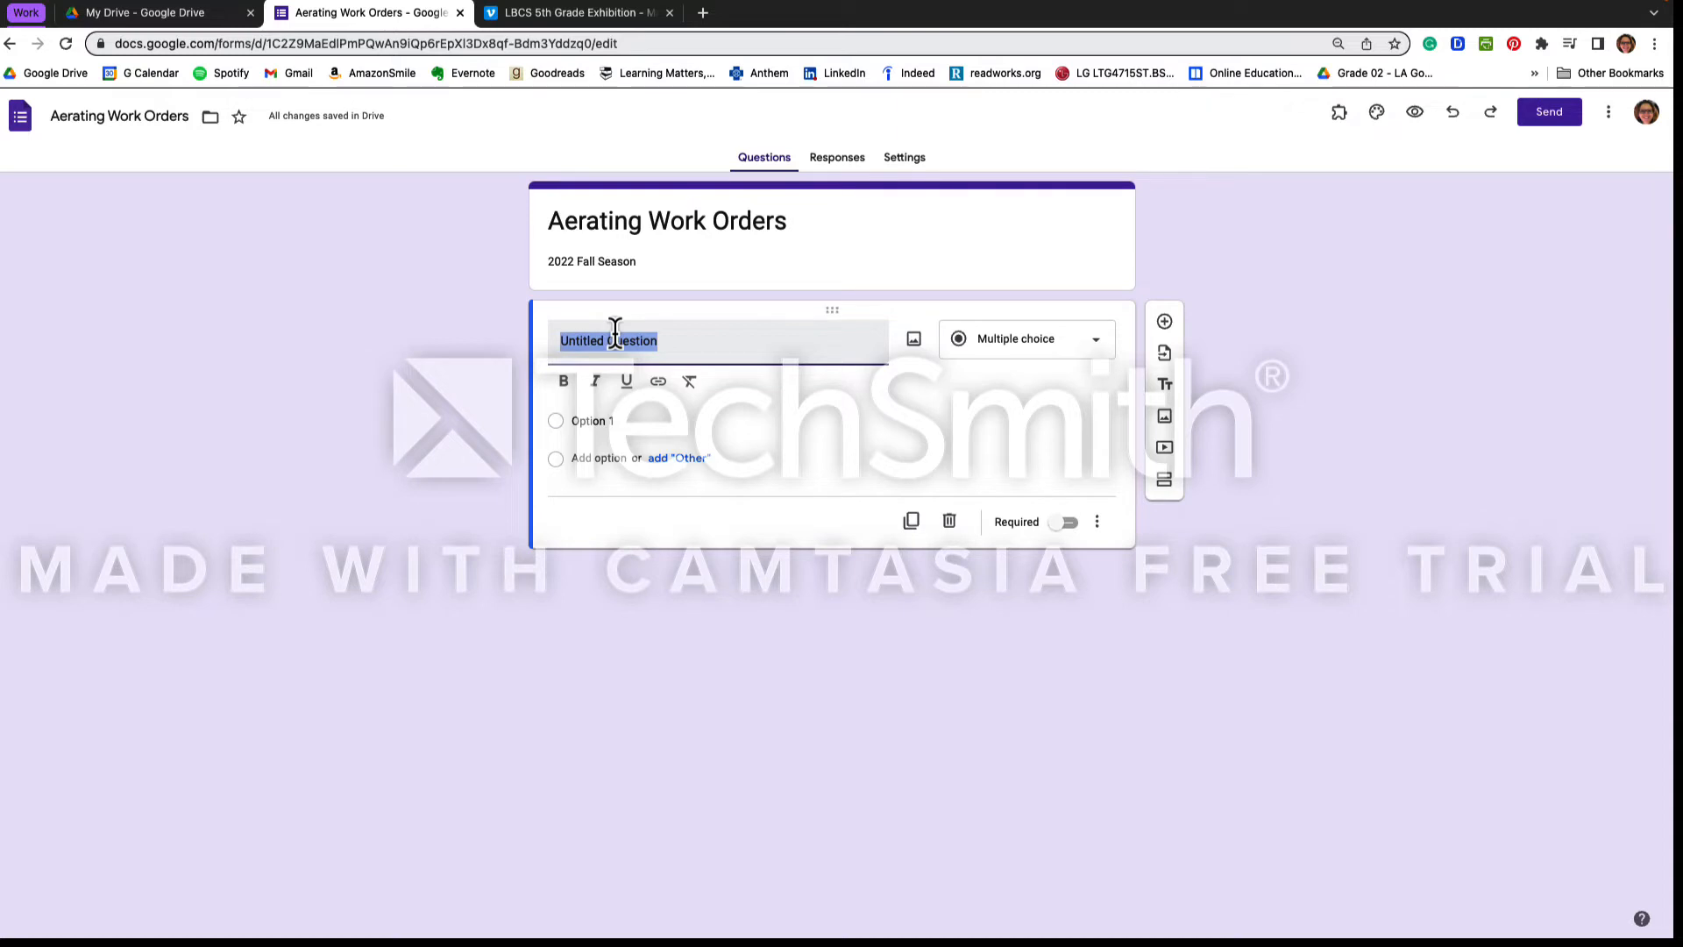
{"action": "type", "text": "First Name"}
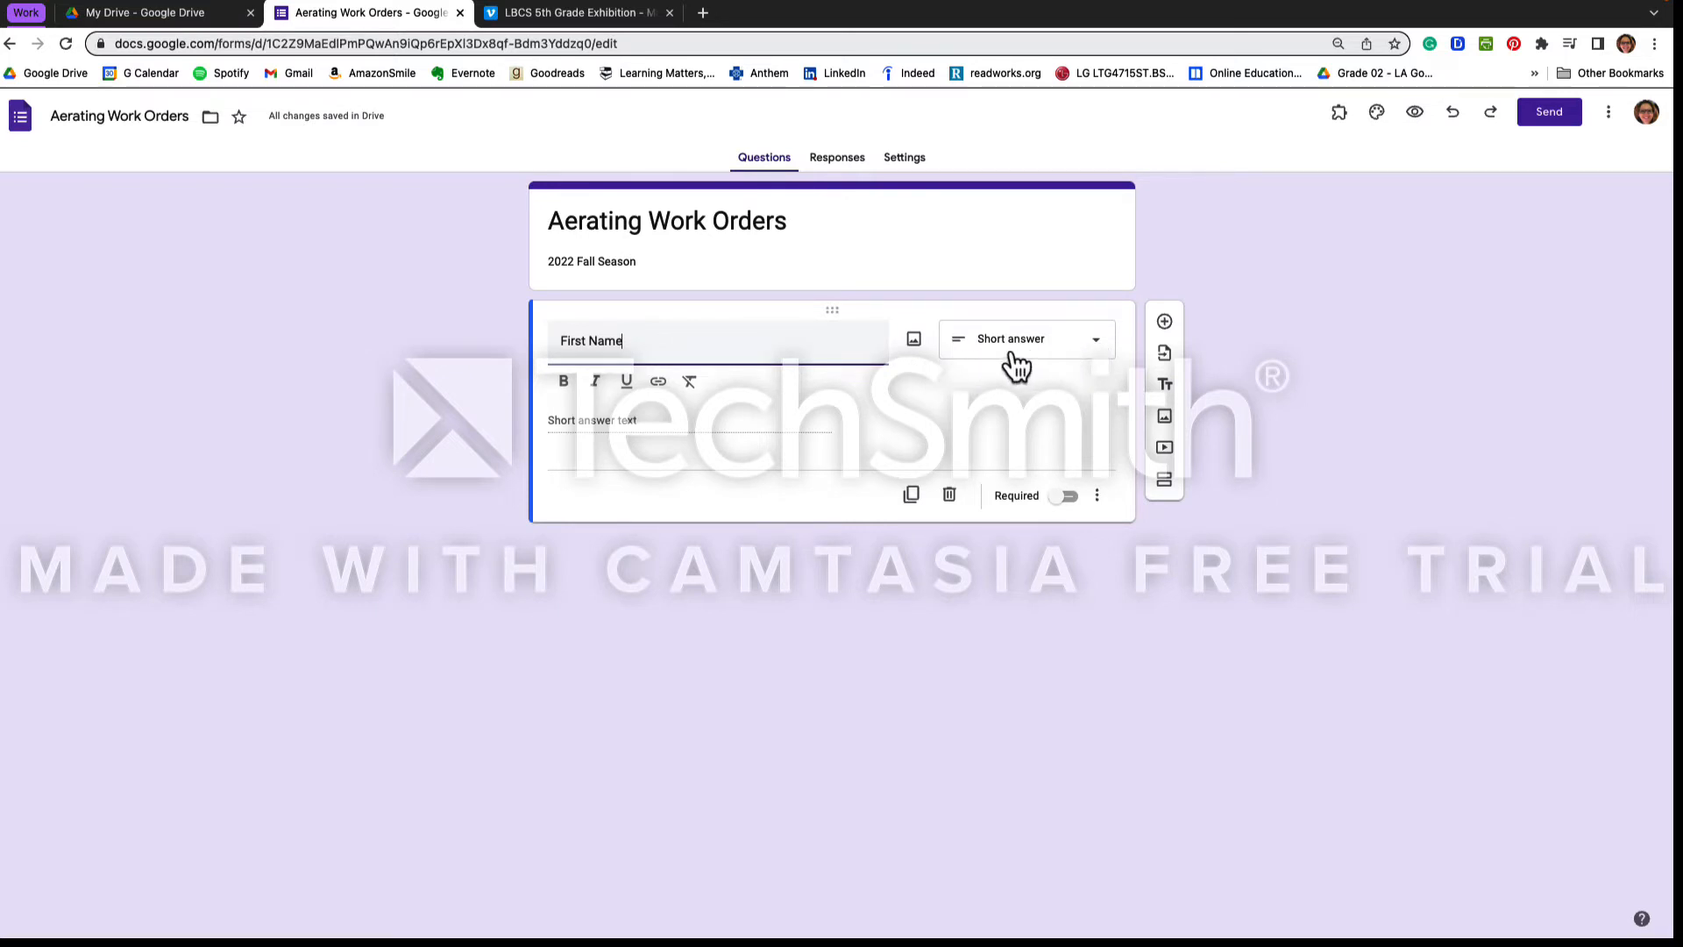
{"action": "left_click", "coordinate": [1095, 357]}
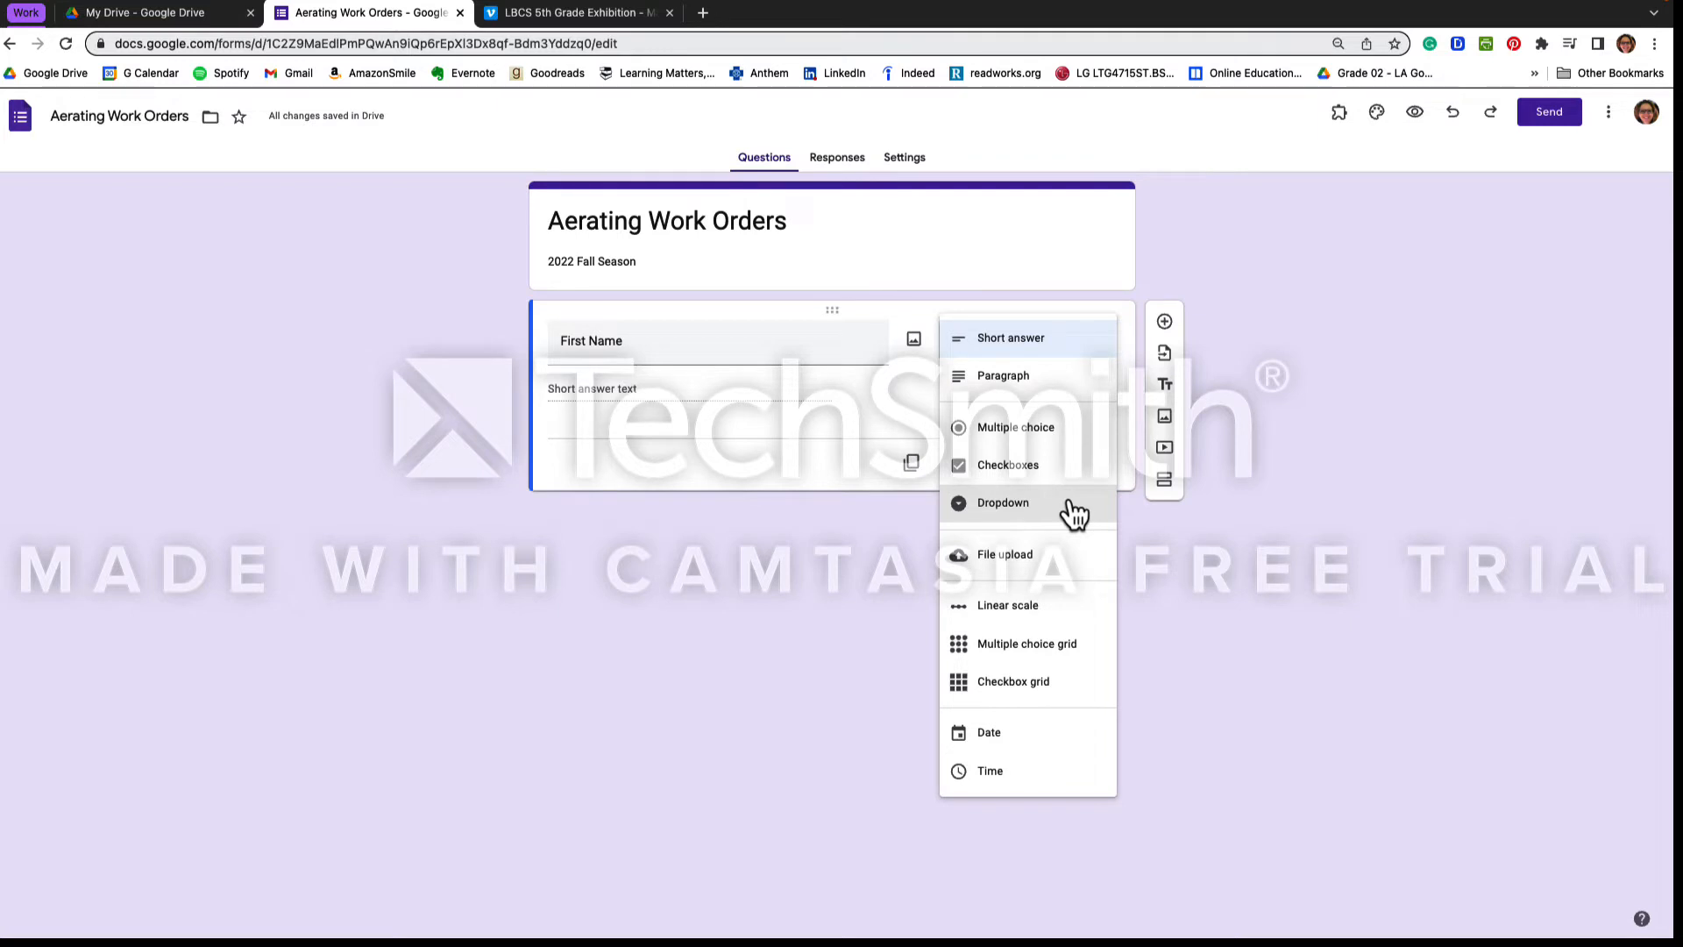
{"action": "left_click", "coordinate": [1017, 342]}
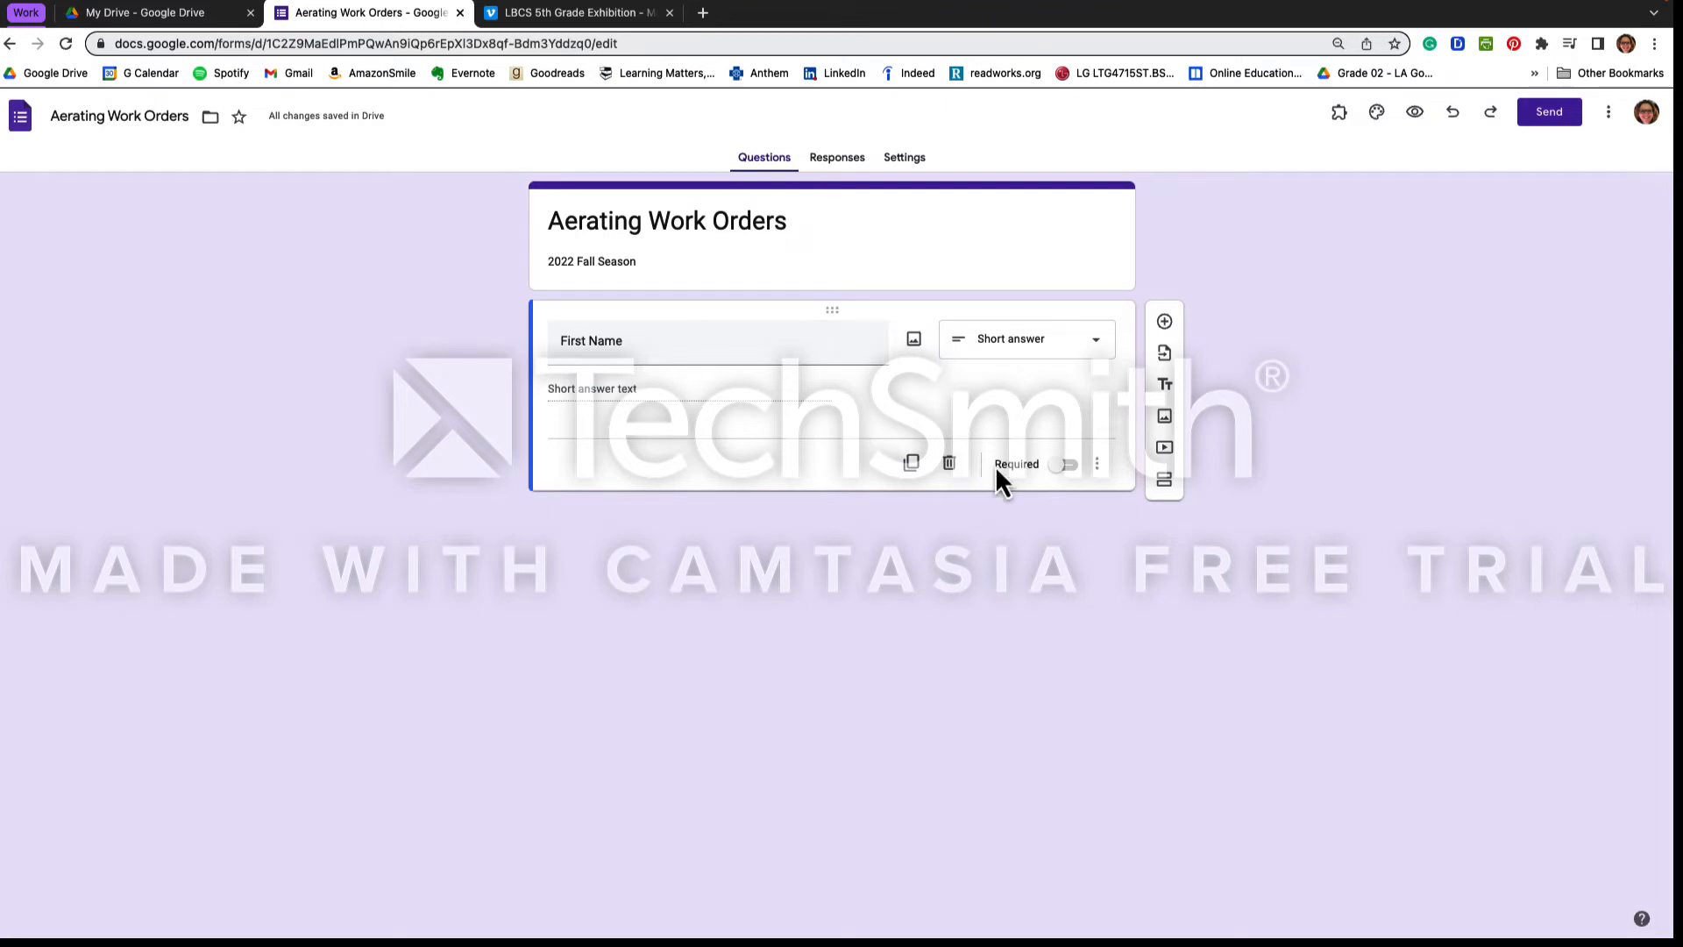
{"action": "left_click", "coordinate": [1073, 471]}
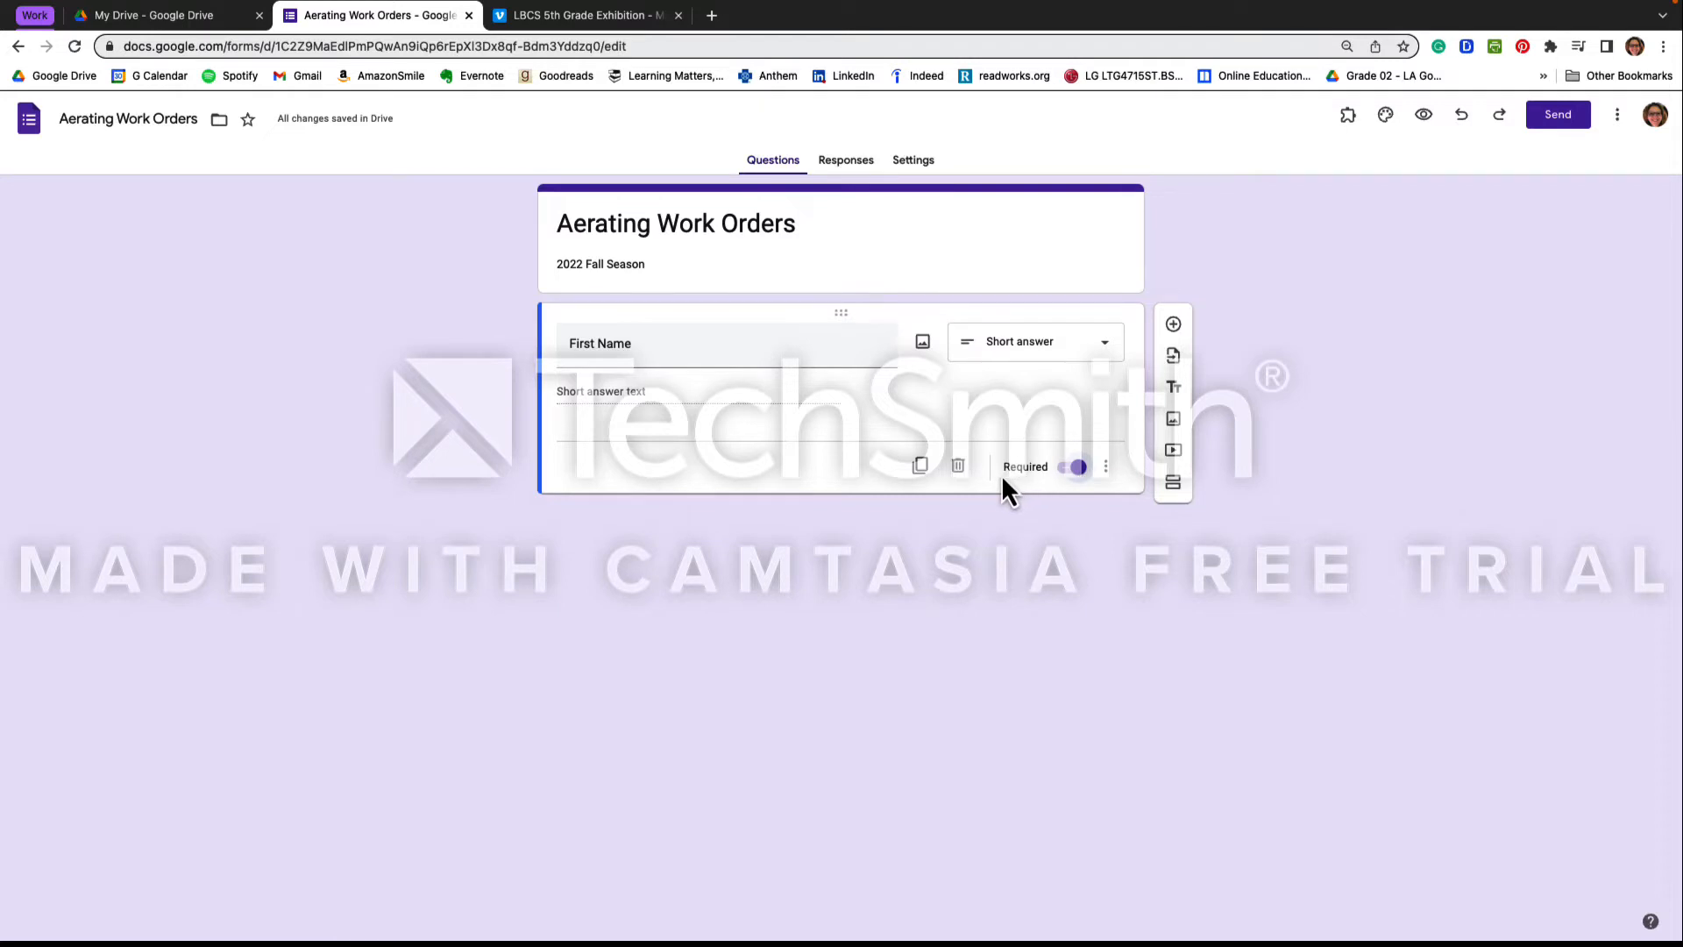
- Duplicate the "First Name" question and retitle the copy "Last Name"
{"action": "left_click", "coordinate": [921, 468]}
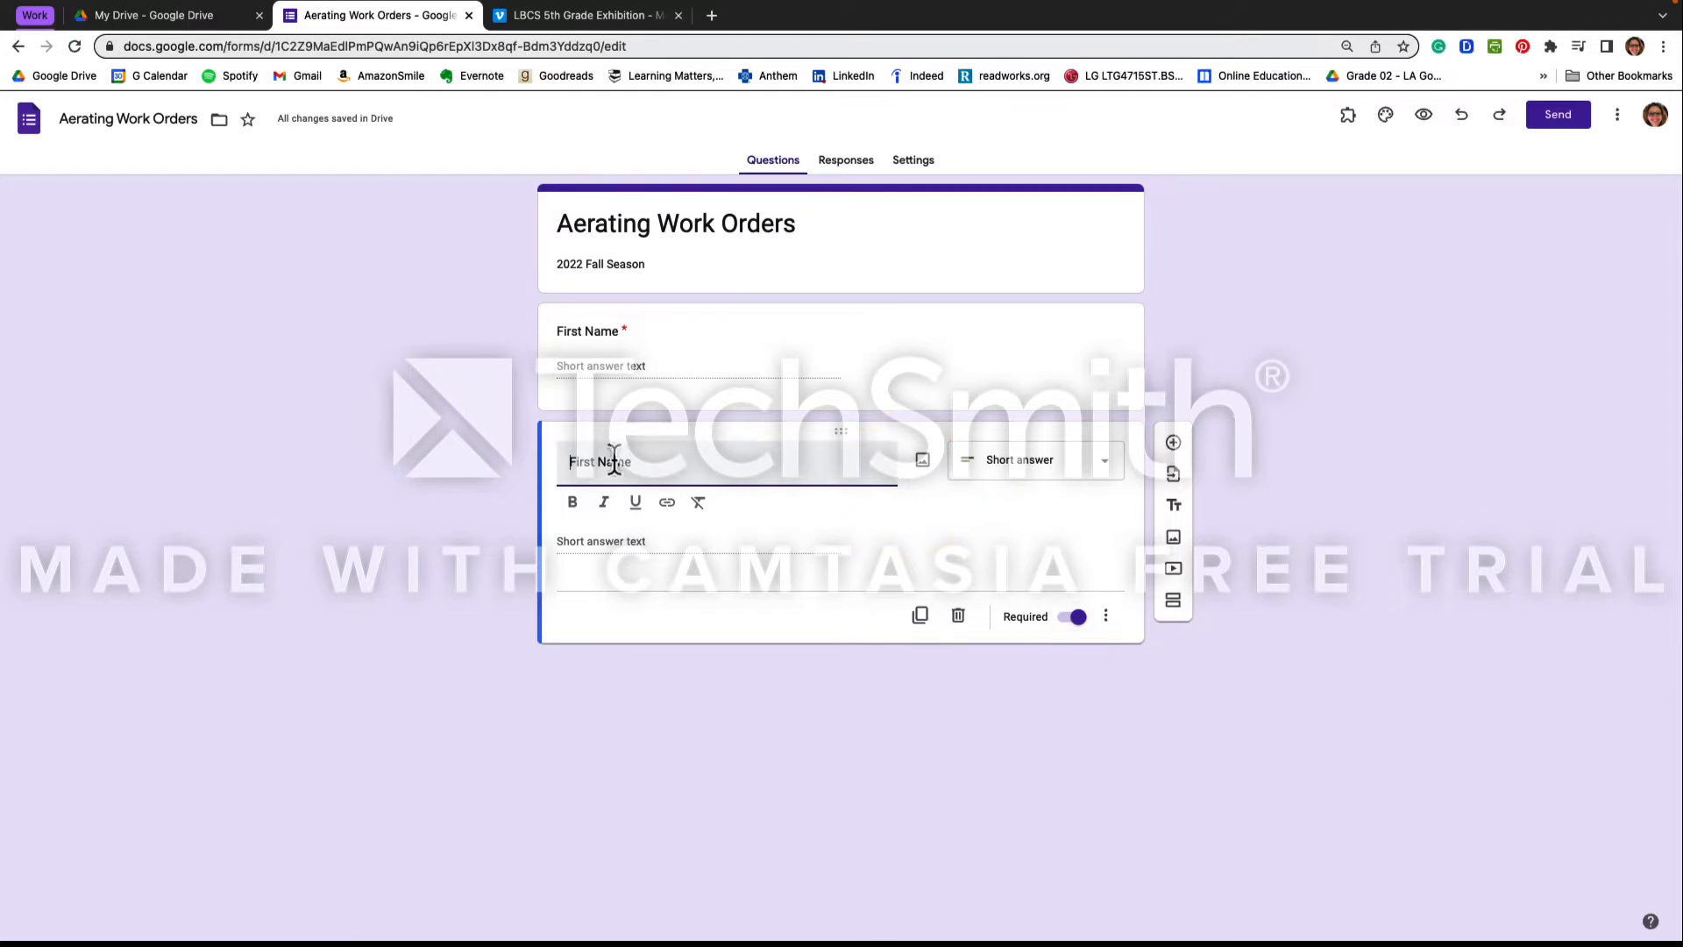
{"action": "left_click_drag", "start_coordinate": [598, 461], "coordinate": [562, 462]}
{"action": "type", "text": "Last"}
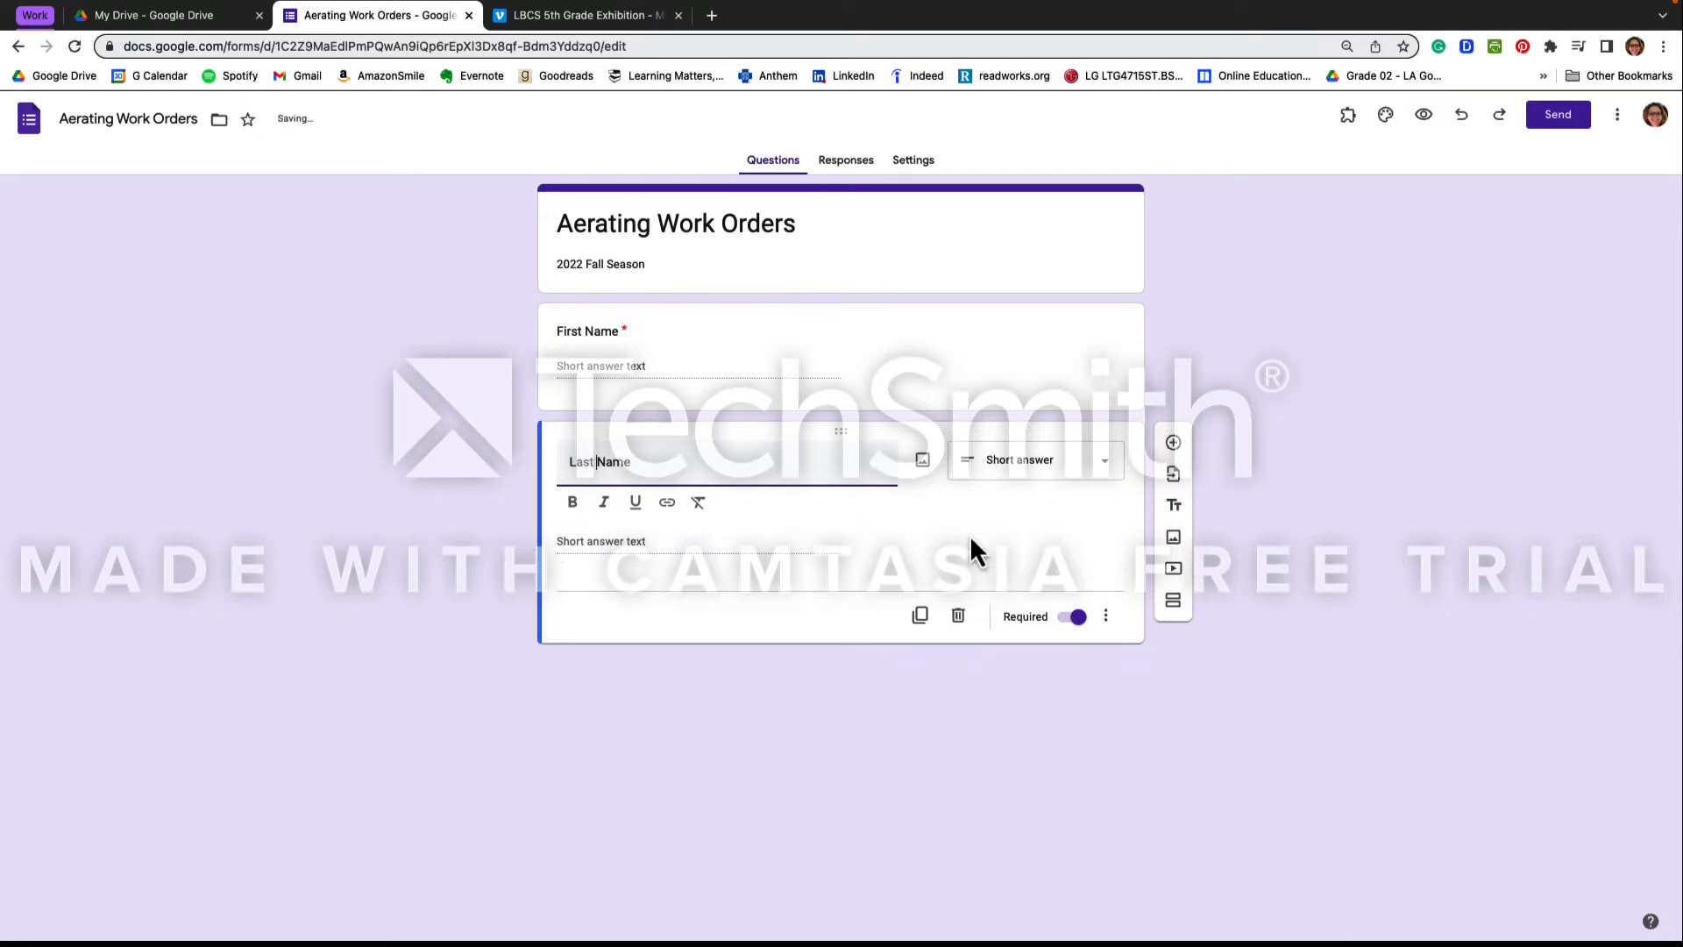
{"action": "left_click", "coordinate": [969, 535]}
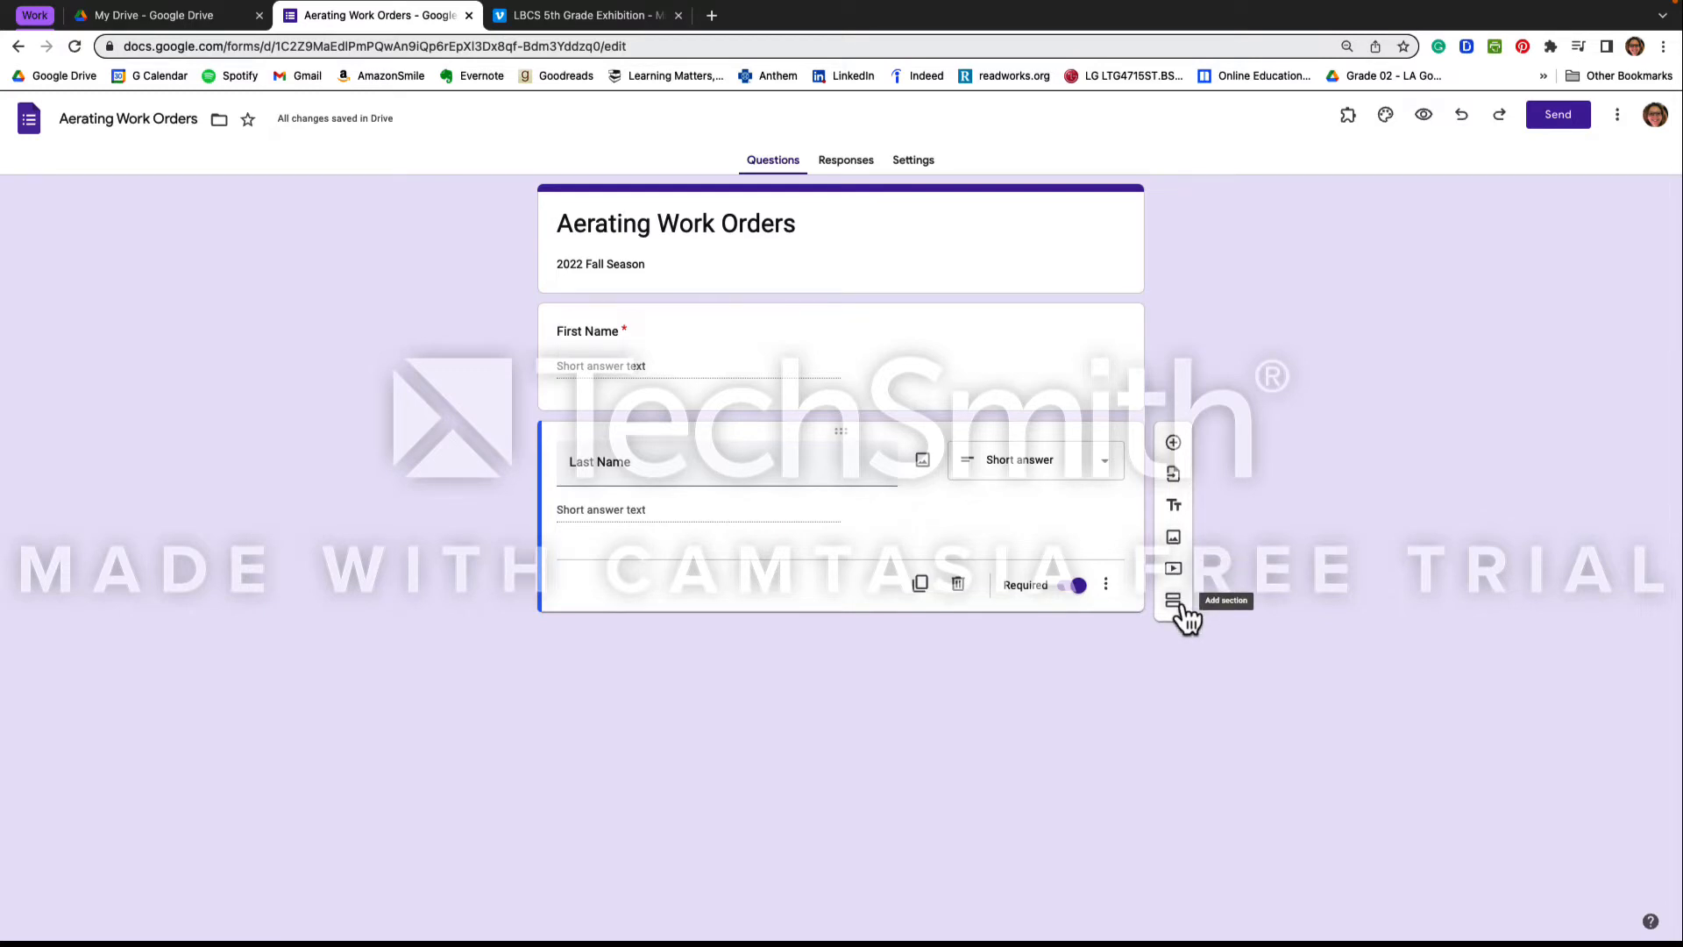
- Add a required paragraph question titled "address" below the "Last Name" question
{"action": "left_click", "coordinate": [1174, 444]}
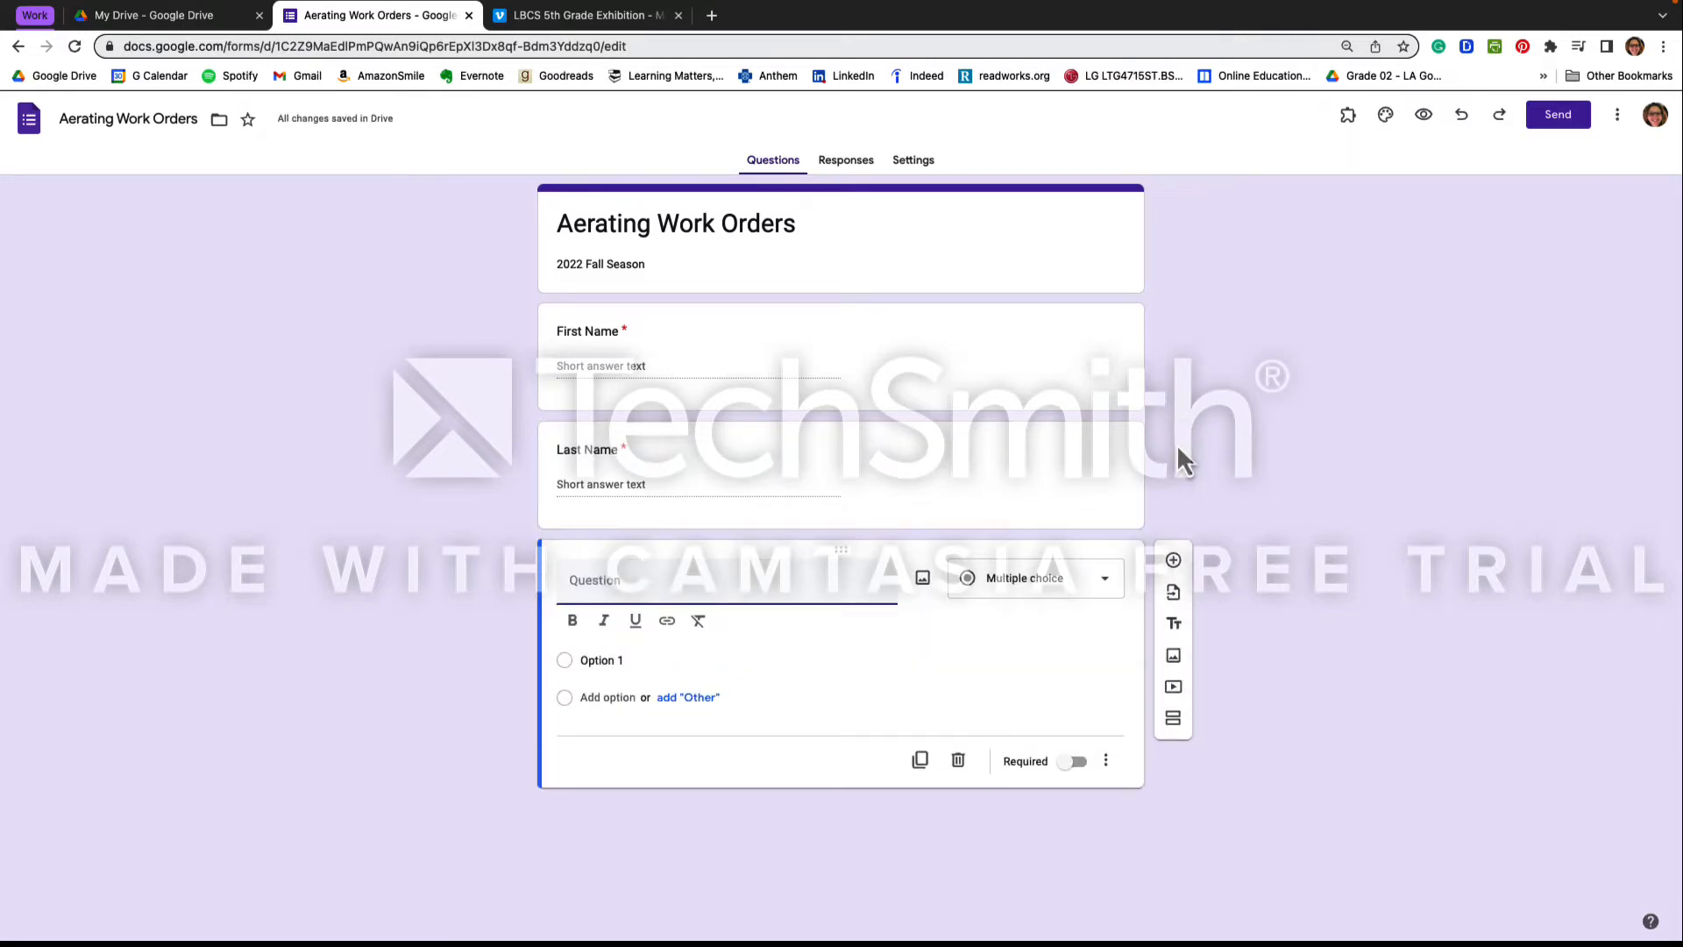
{"action": "type", "text": "address"}
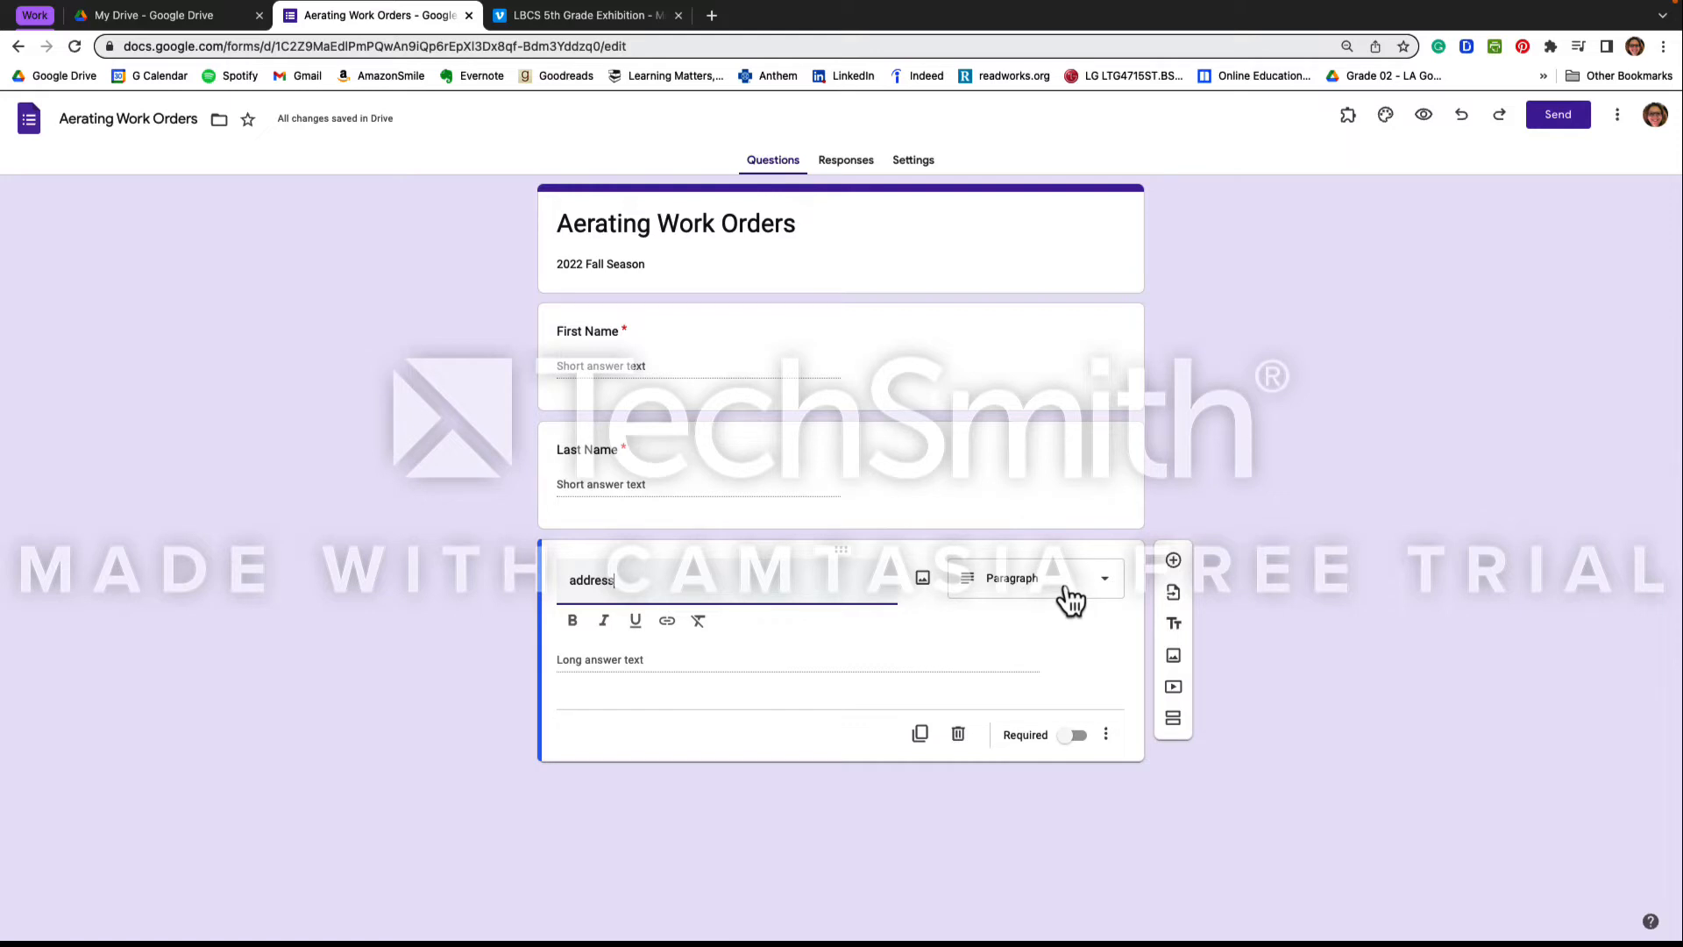
{"action": "left_click", "coordinate": [1079, 738]}
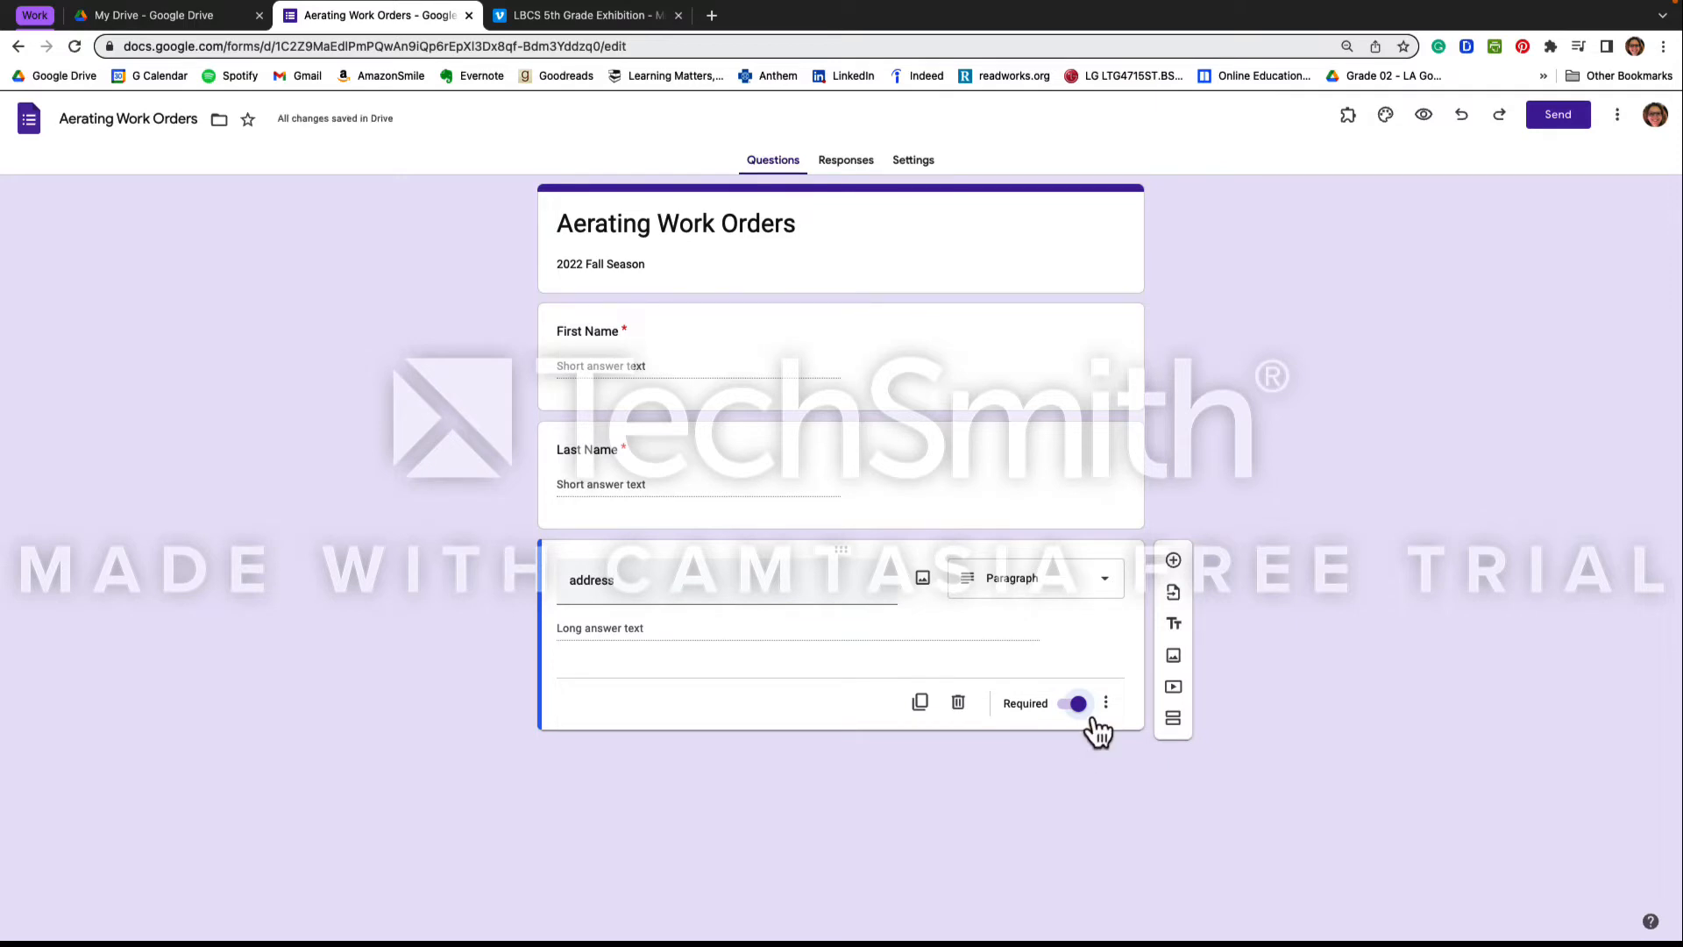
- Add a required short-answer question titled "phone number" below the address question
{"action": "left_click", "coordinate": [1174, 560]}
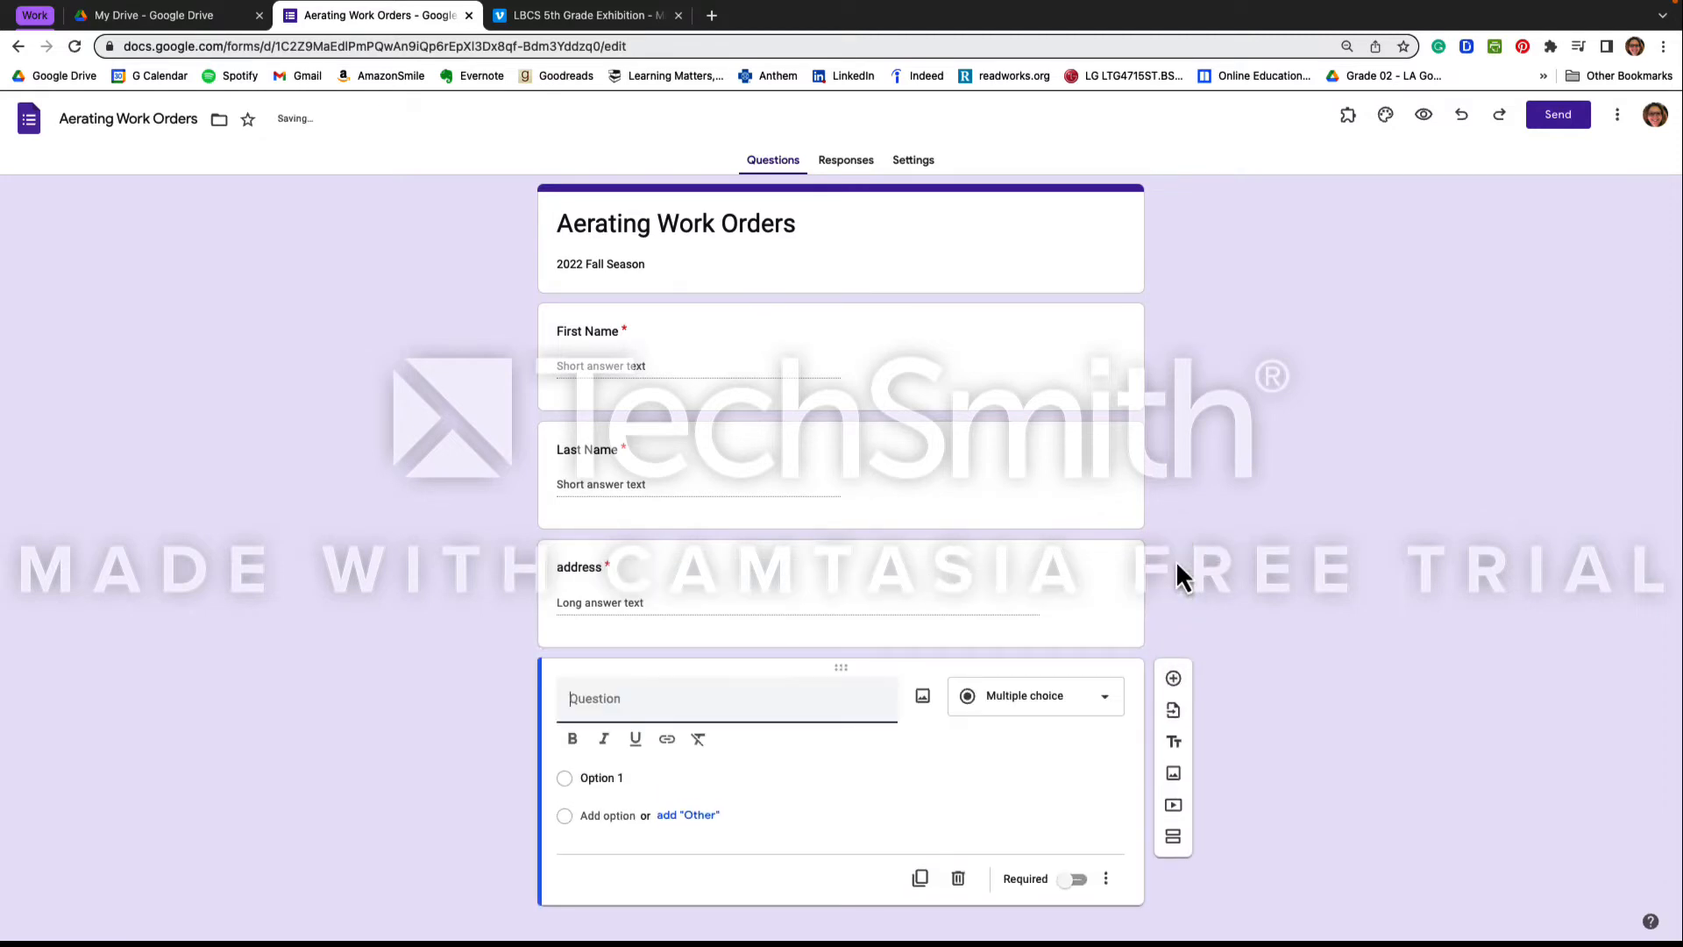
{"action": "type", "text": "ph"}
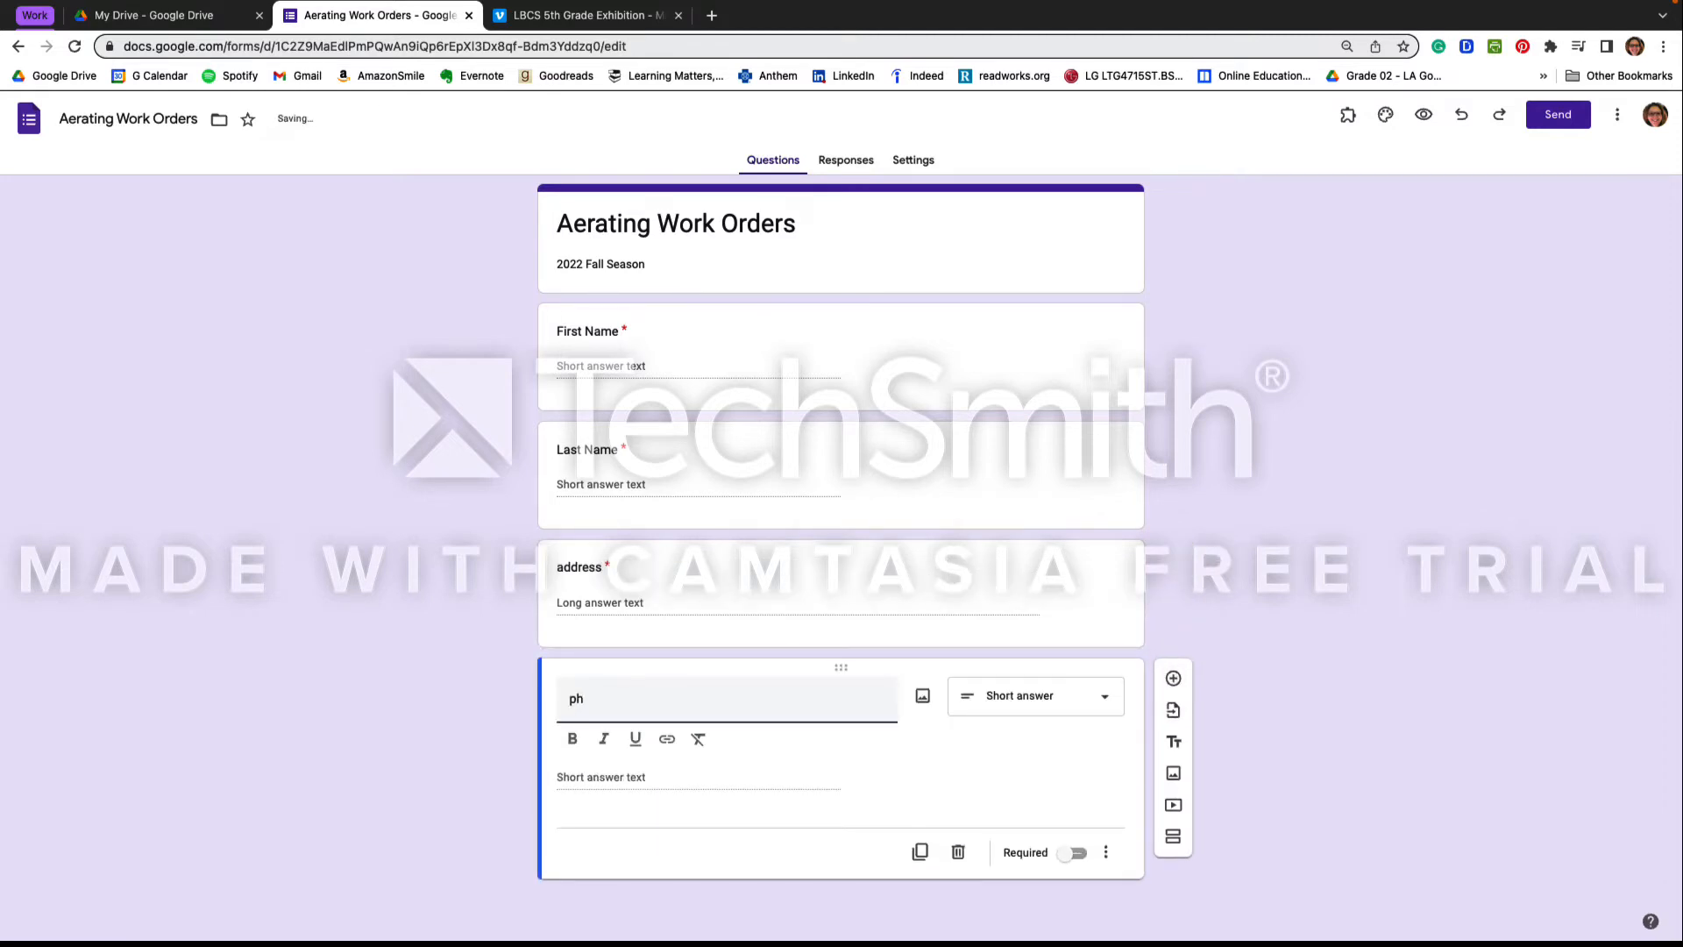
{"action": "type", "text": "one number"}
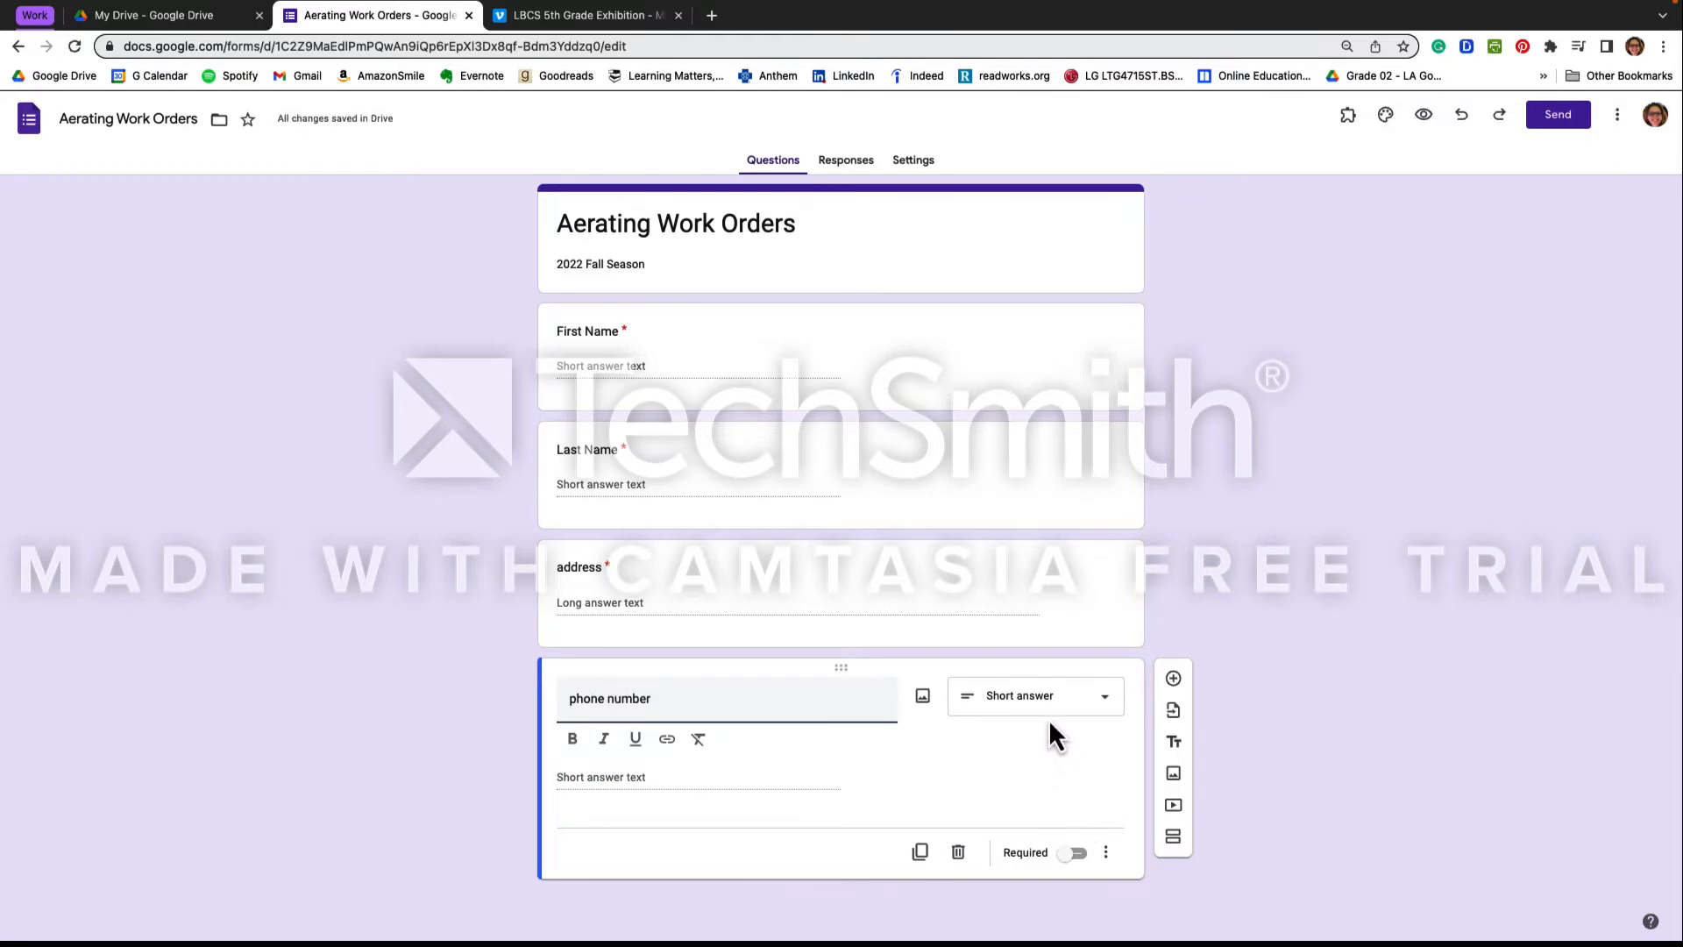
{"action": "left_click", "coordinate": [1079, 855]}
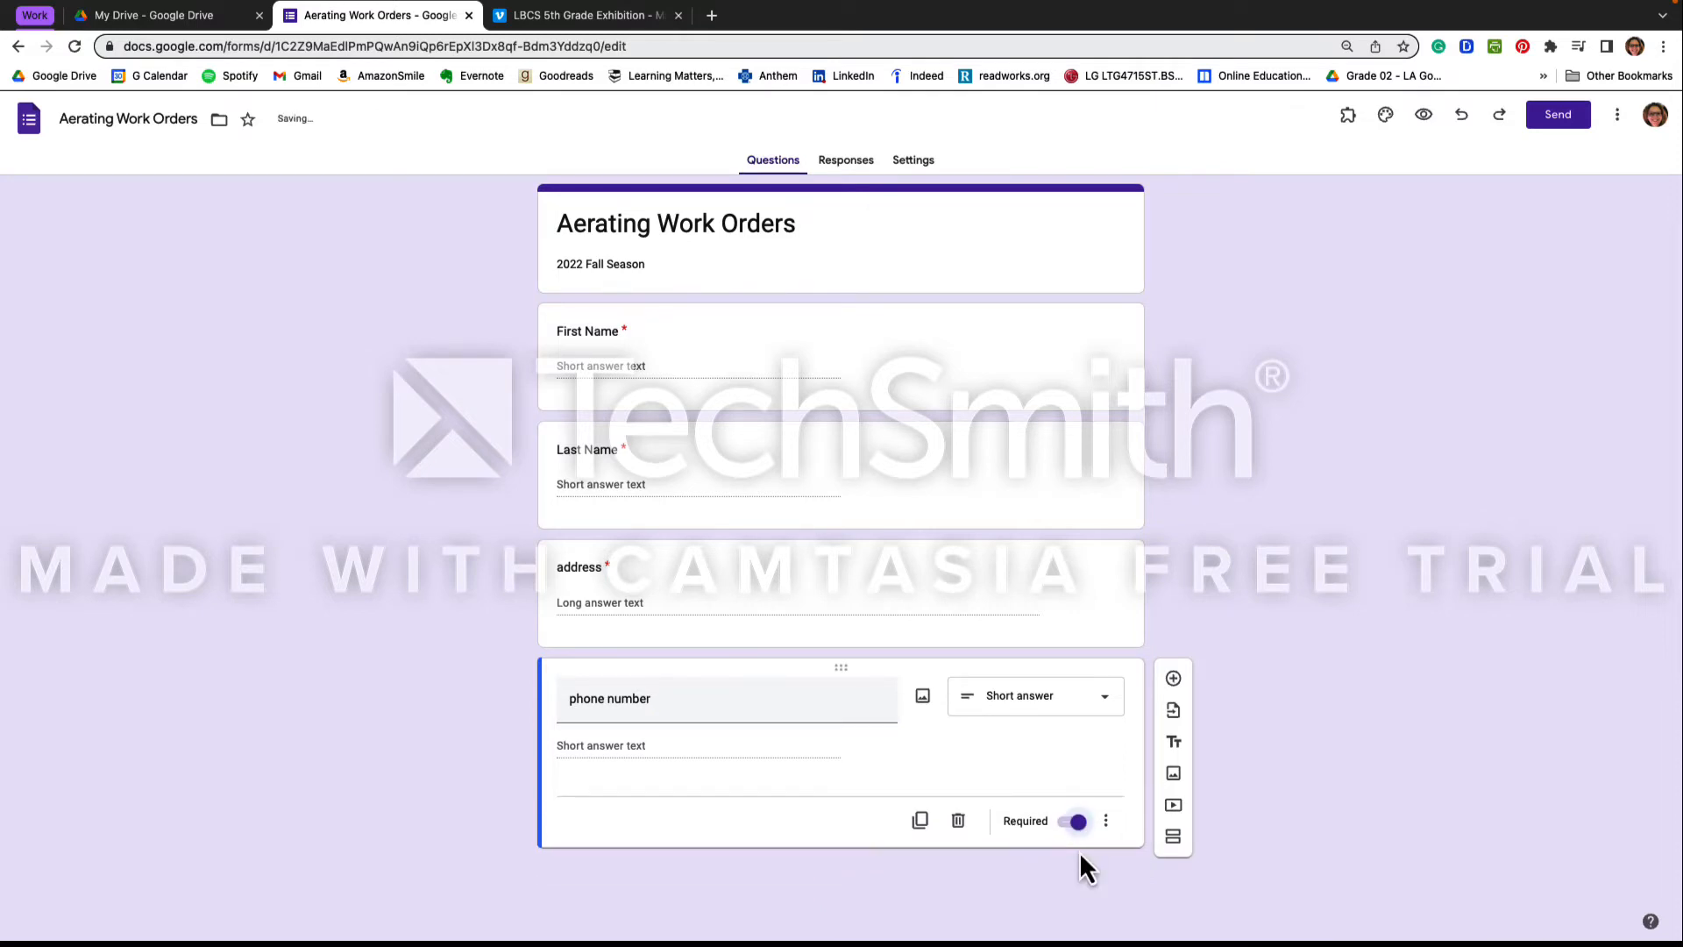
- Add the question "What services do you need?" below the phone number question with the Checkboxes answer type
{"action": "left_click", "coordinate": [1174, 680]}
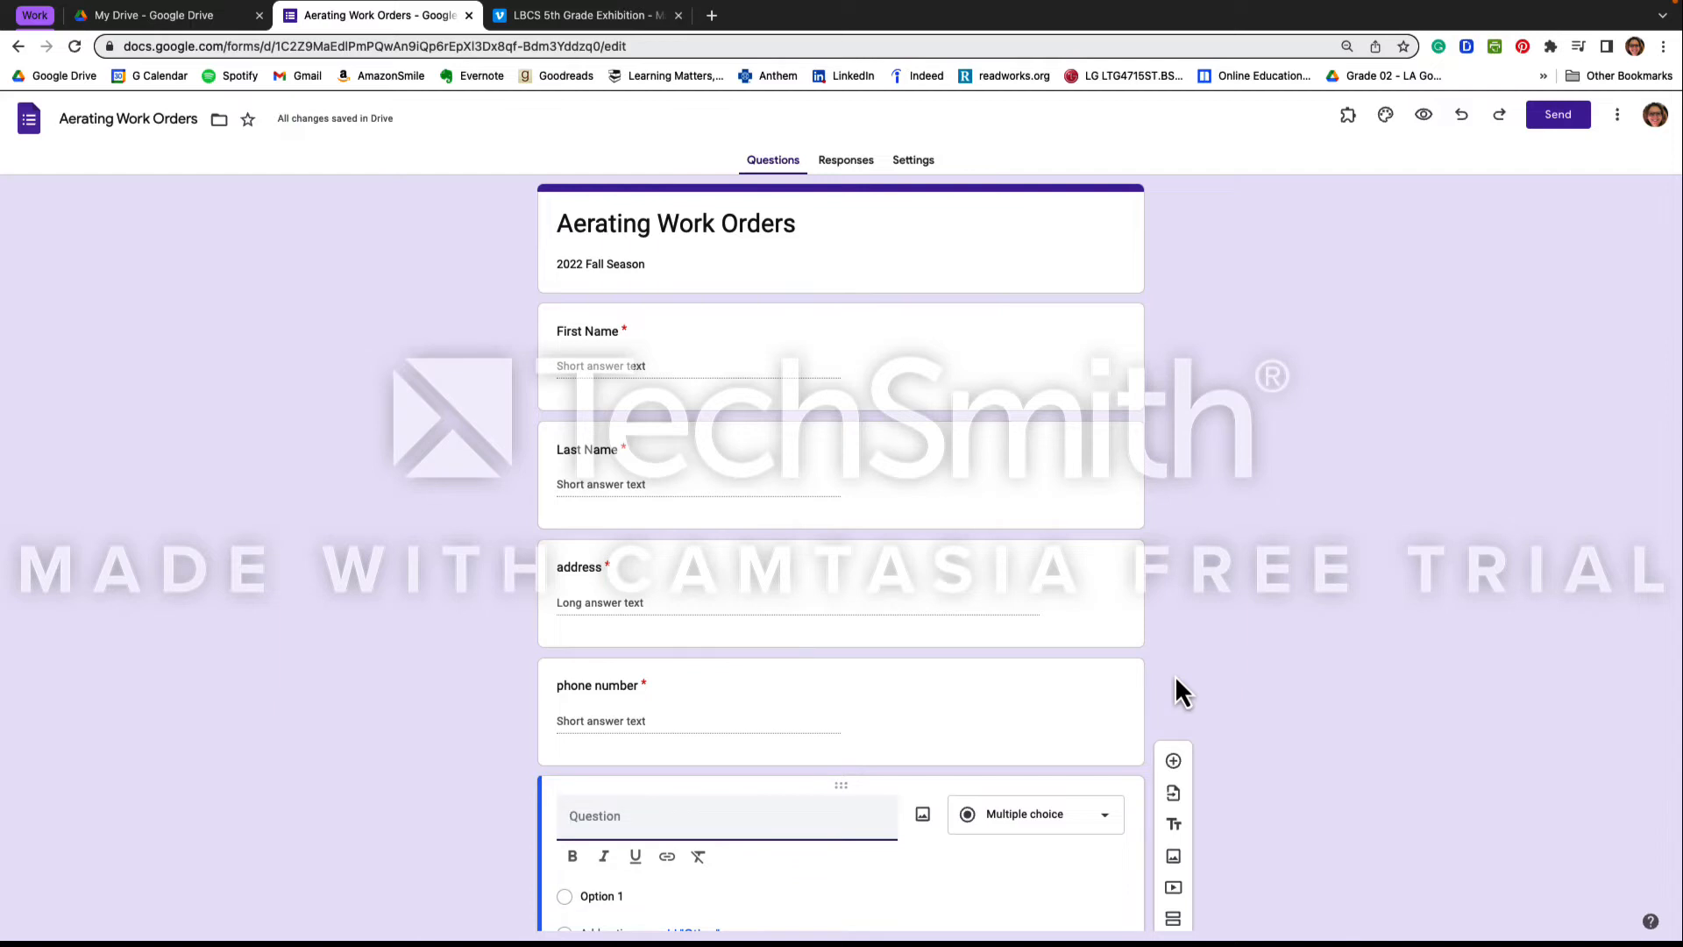
{"action": "type", "text": "What services do you need?"}
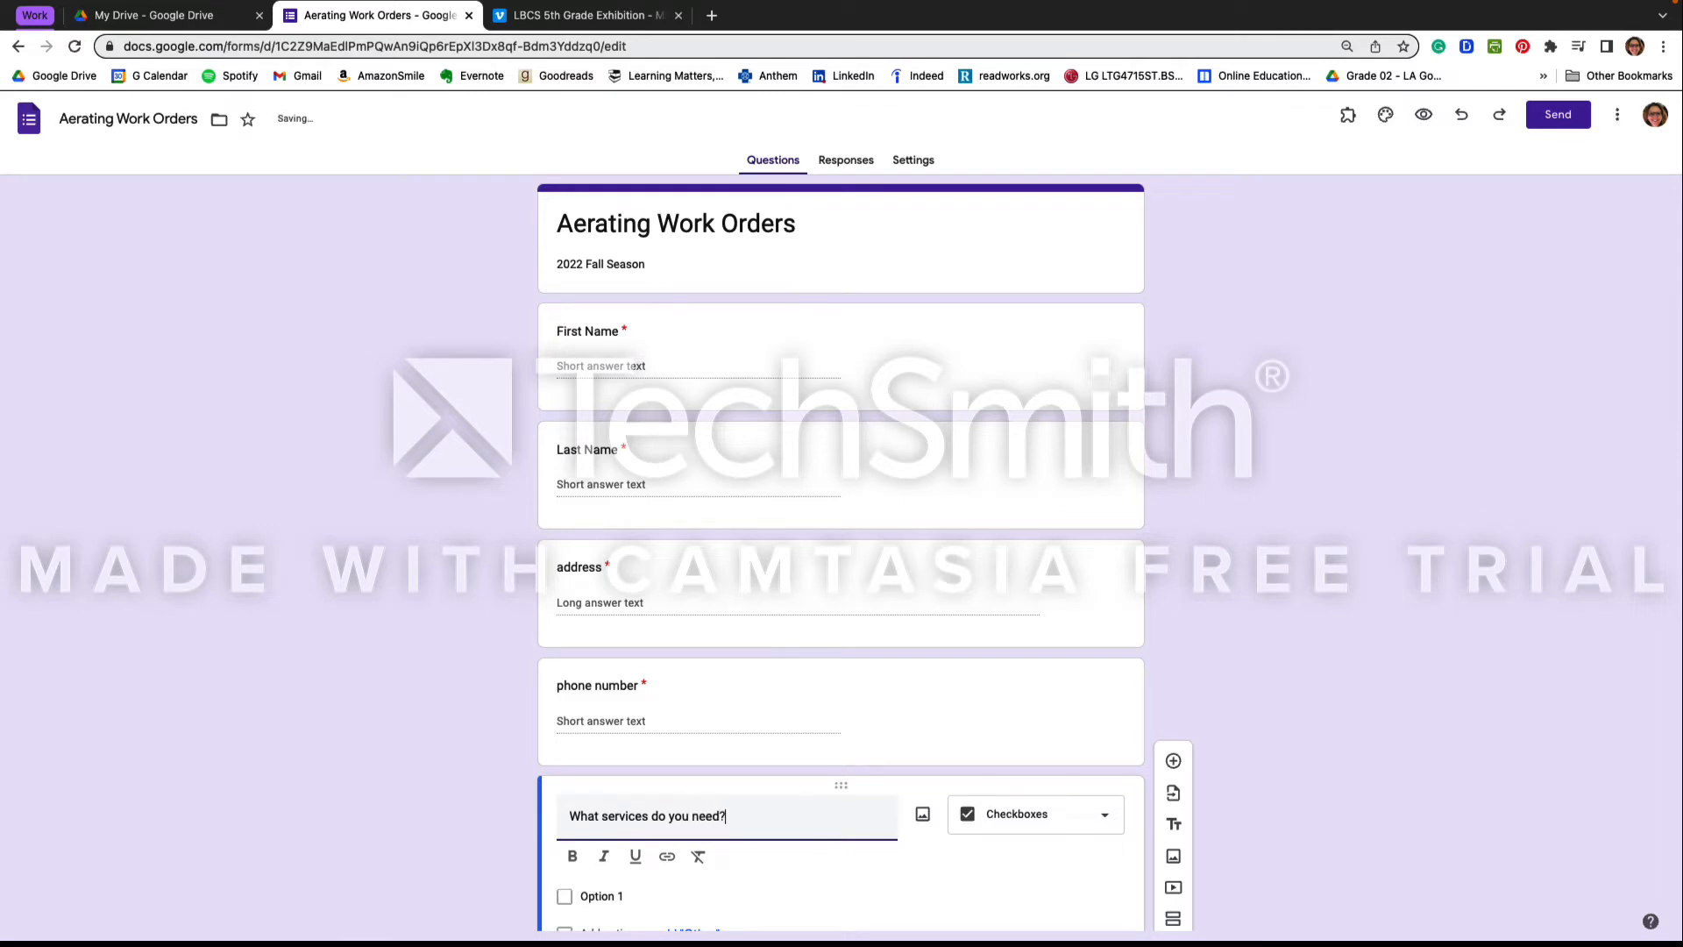
{"action": "scroll", "coordinate": [1175, 677], "scroll_direction": "down", "scroll_amount": 2}
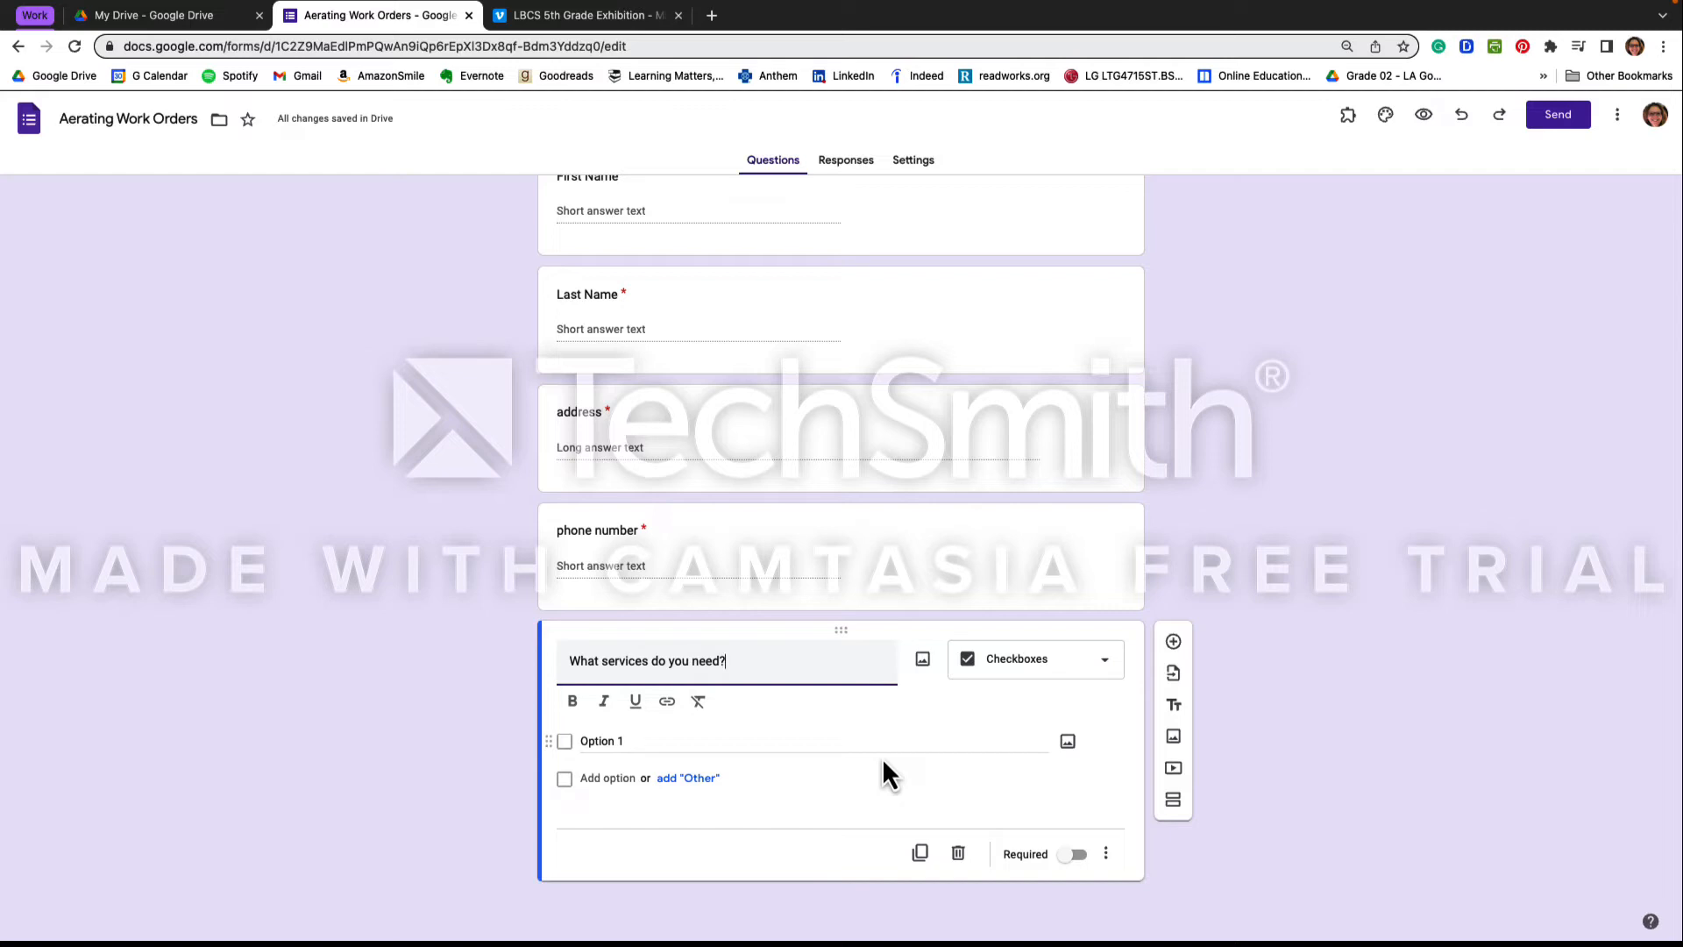
{"action": "left_click", "coordinate": [1107, 666]}
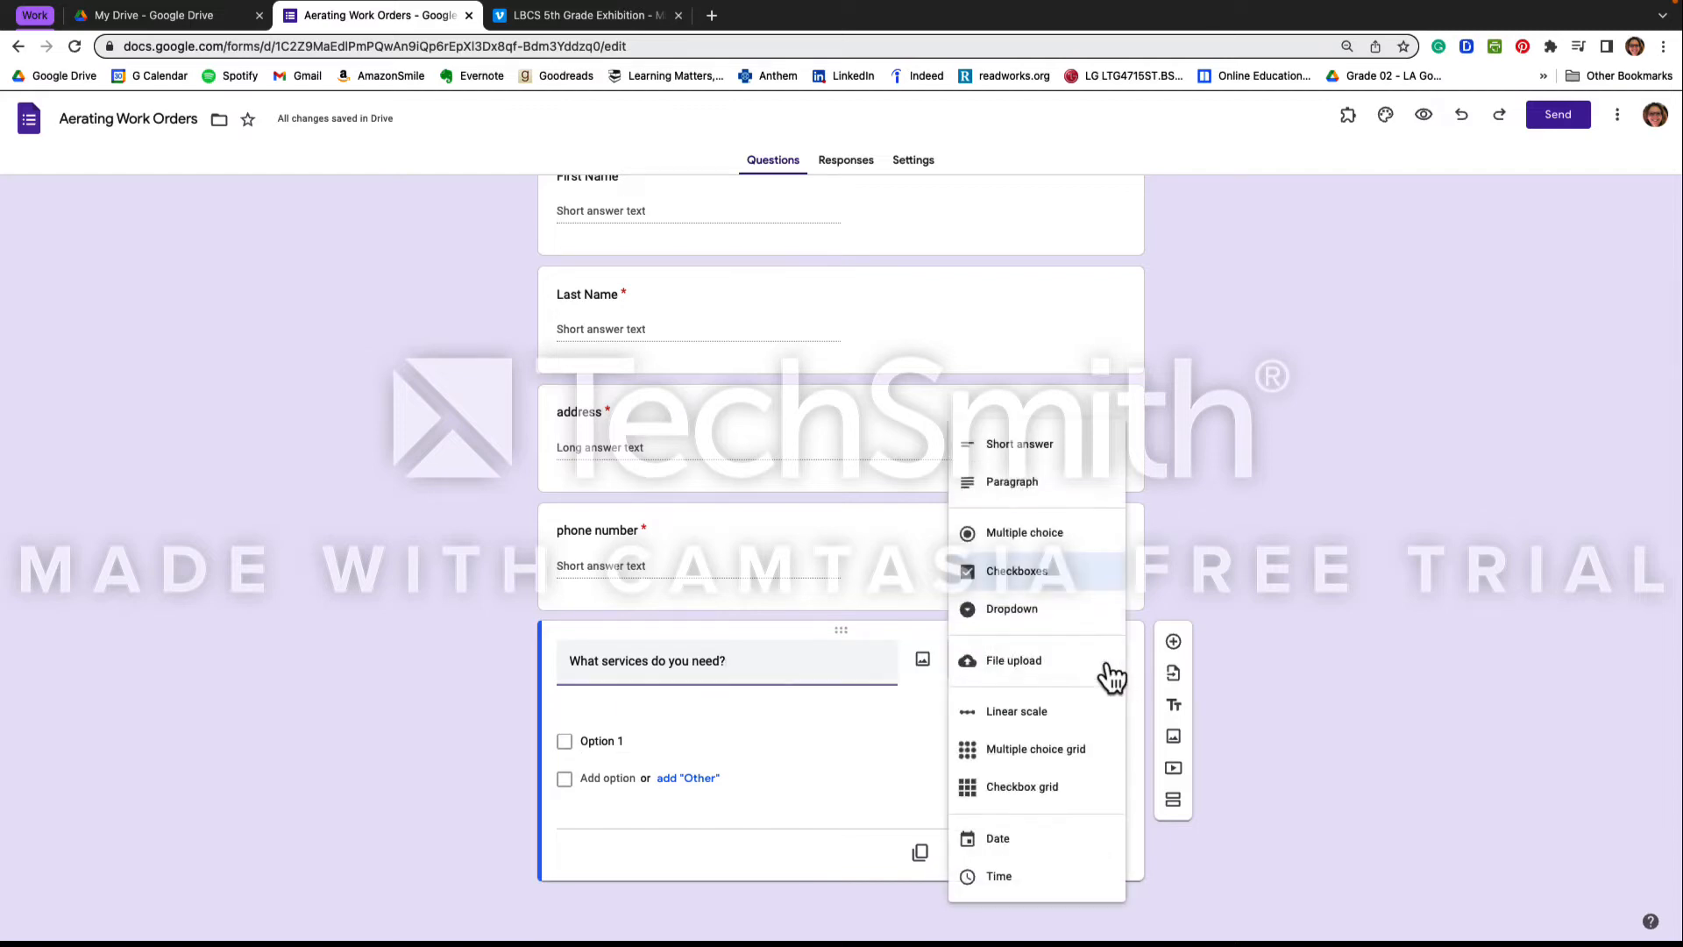
{"action": "left_click", "coordinate": [1020, 571]}
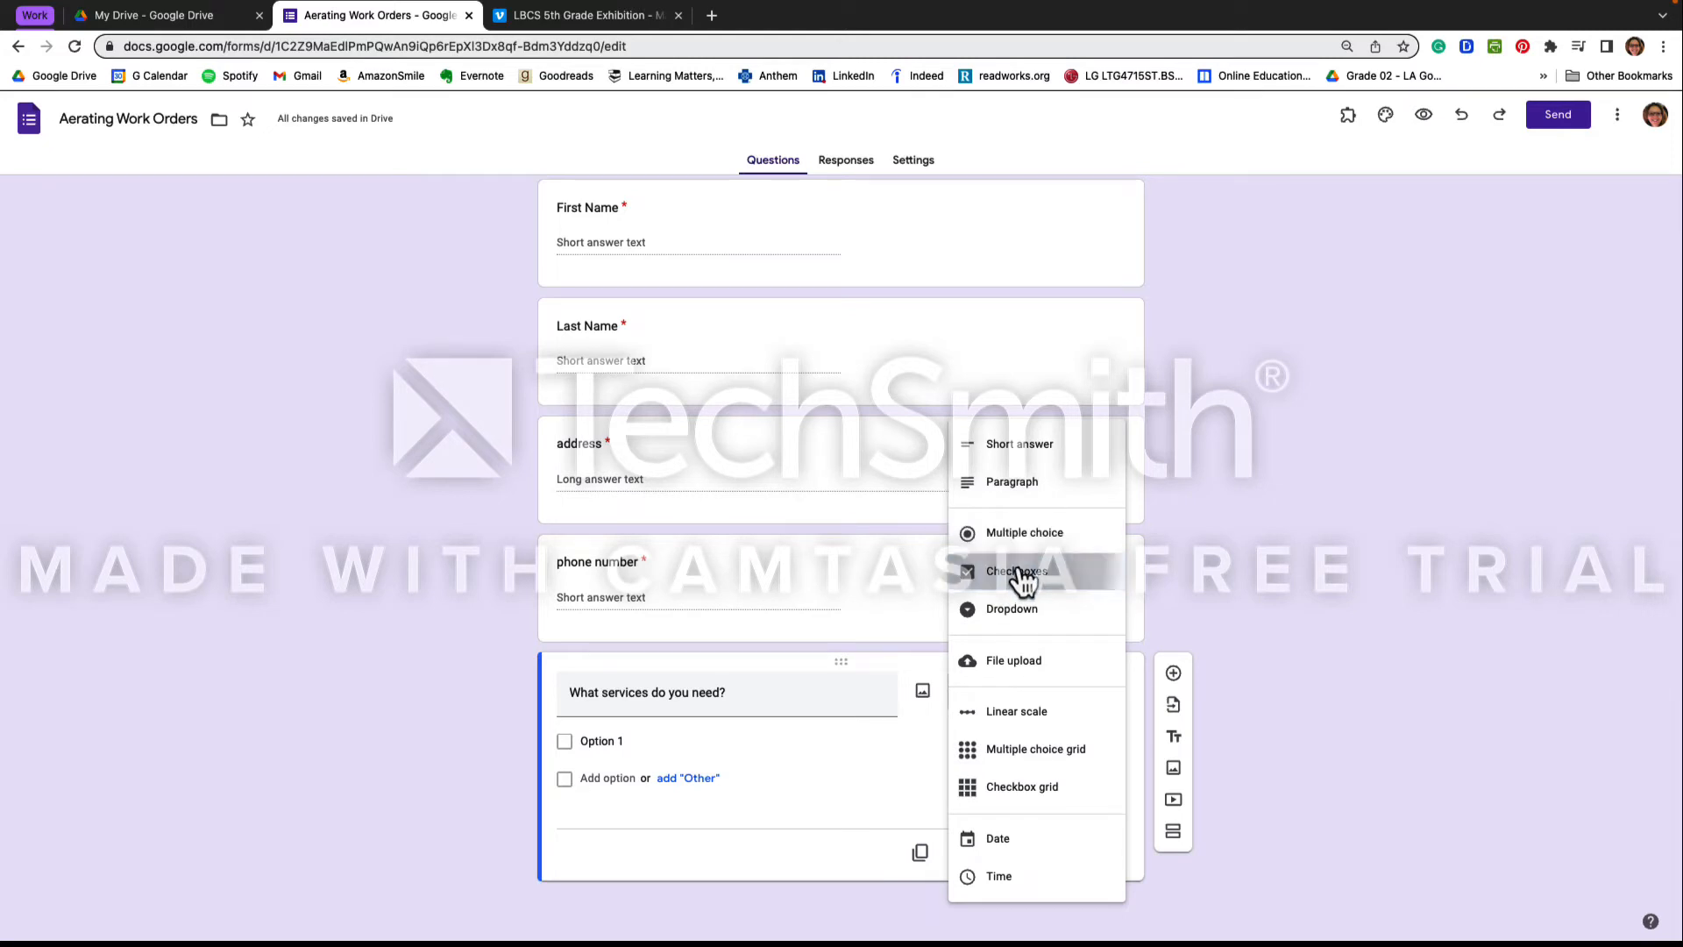
- Give the services question the options "aerating up to 1 acre", "aerating between 1 and 2 acres" and "seeding", and make it required
{"action": "left_click", "coordinate": [630, 741]}
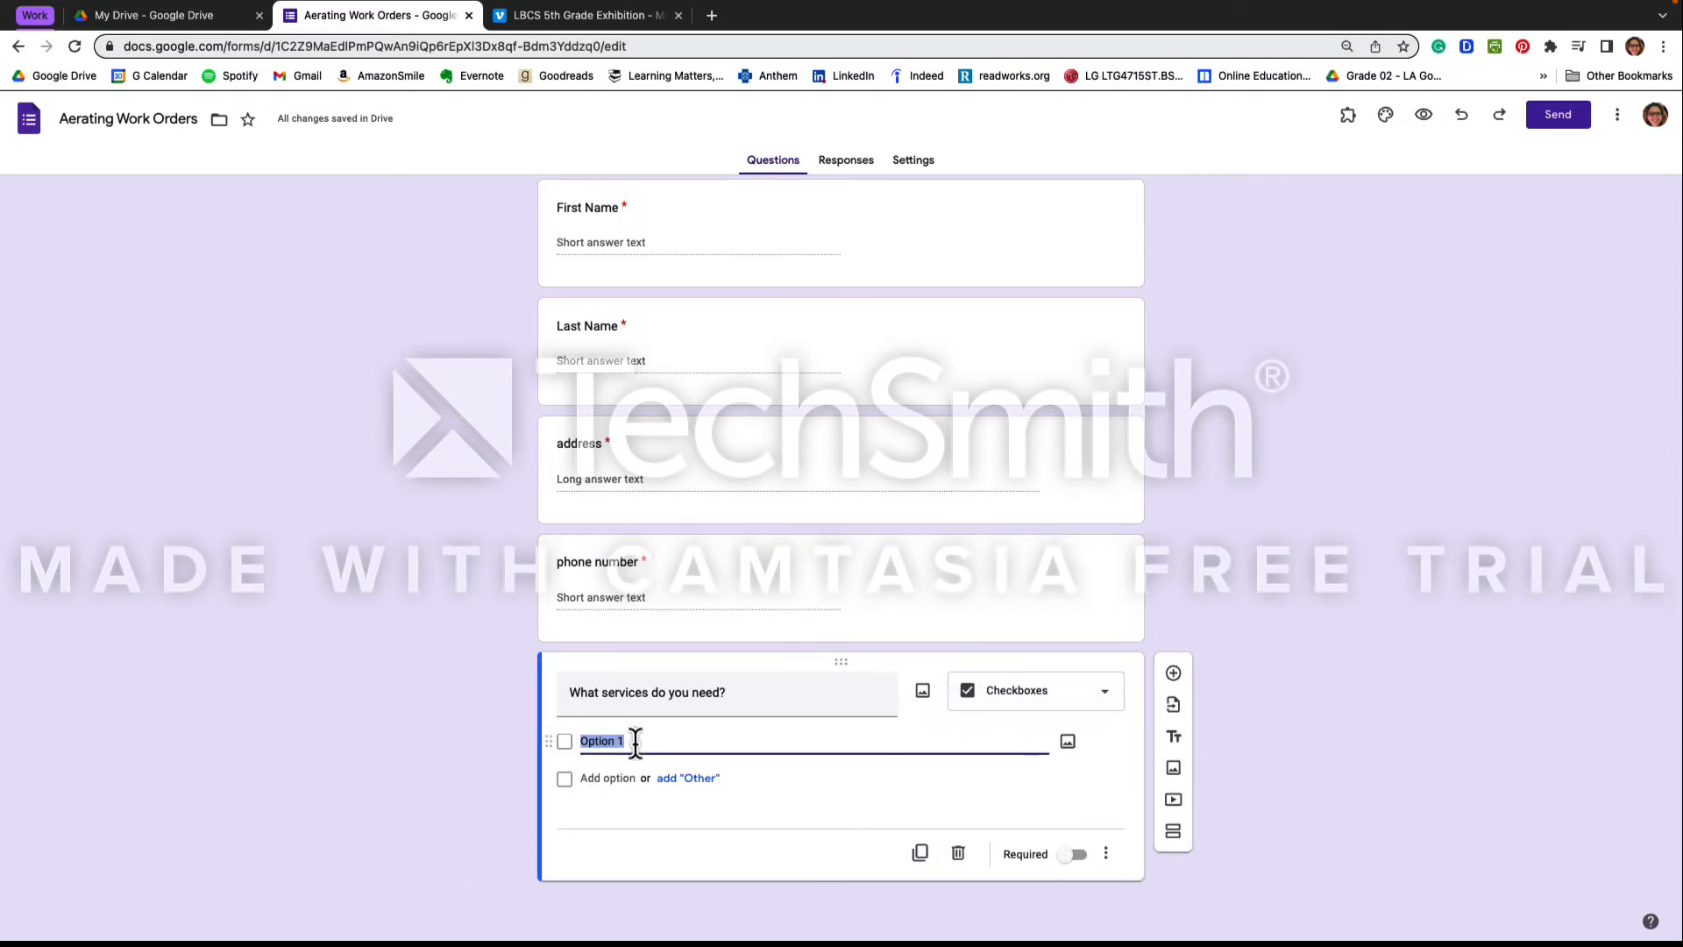
{"action": "type", "text": "ae"}
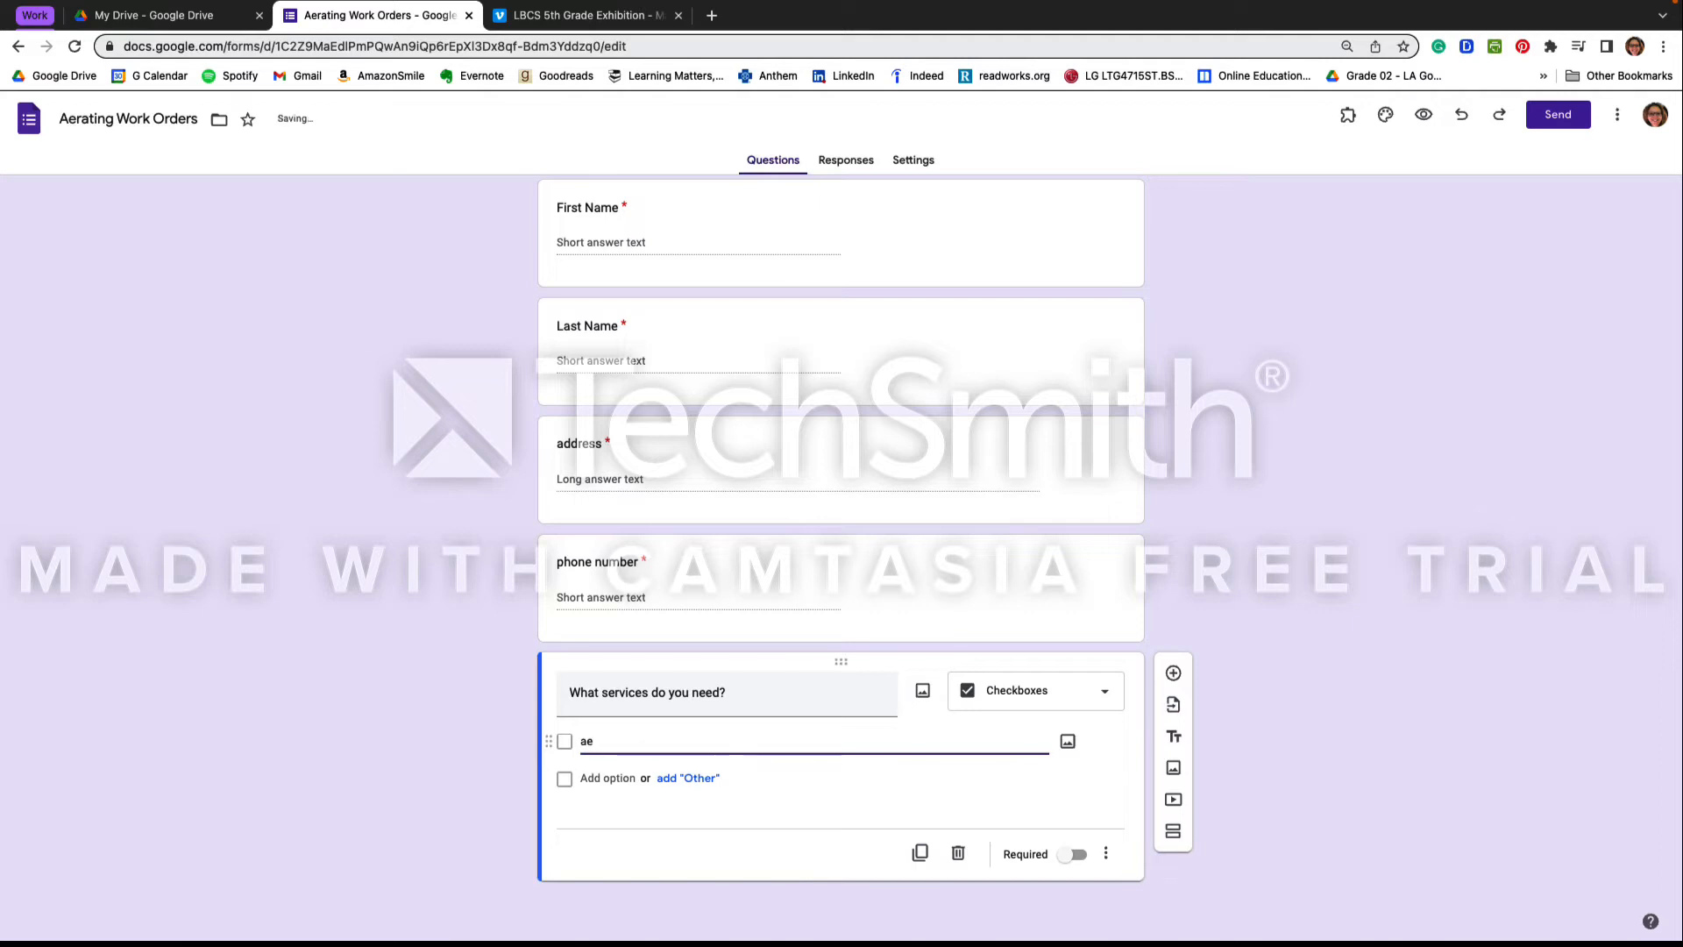
{"action": "type", "text": "rating up to 1 acre"}
{"action": "left_click", "coordinate": [614, 780]}
{"action": "type", "text": "a"}
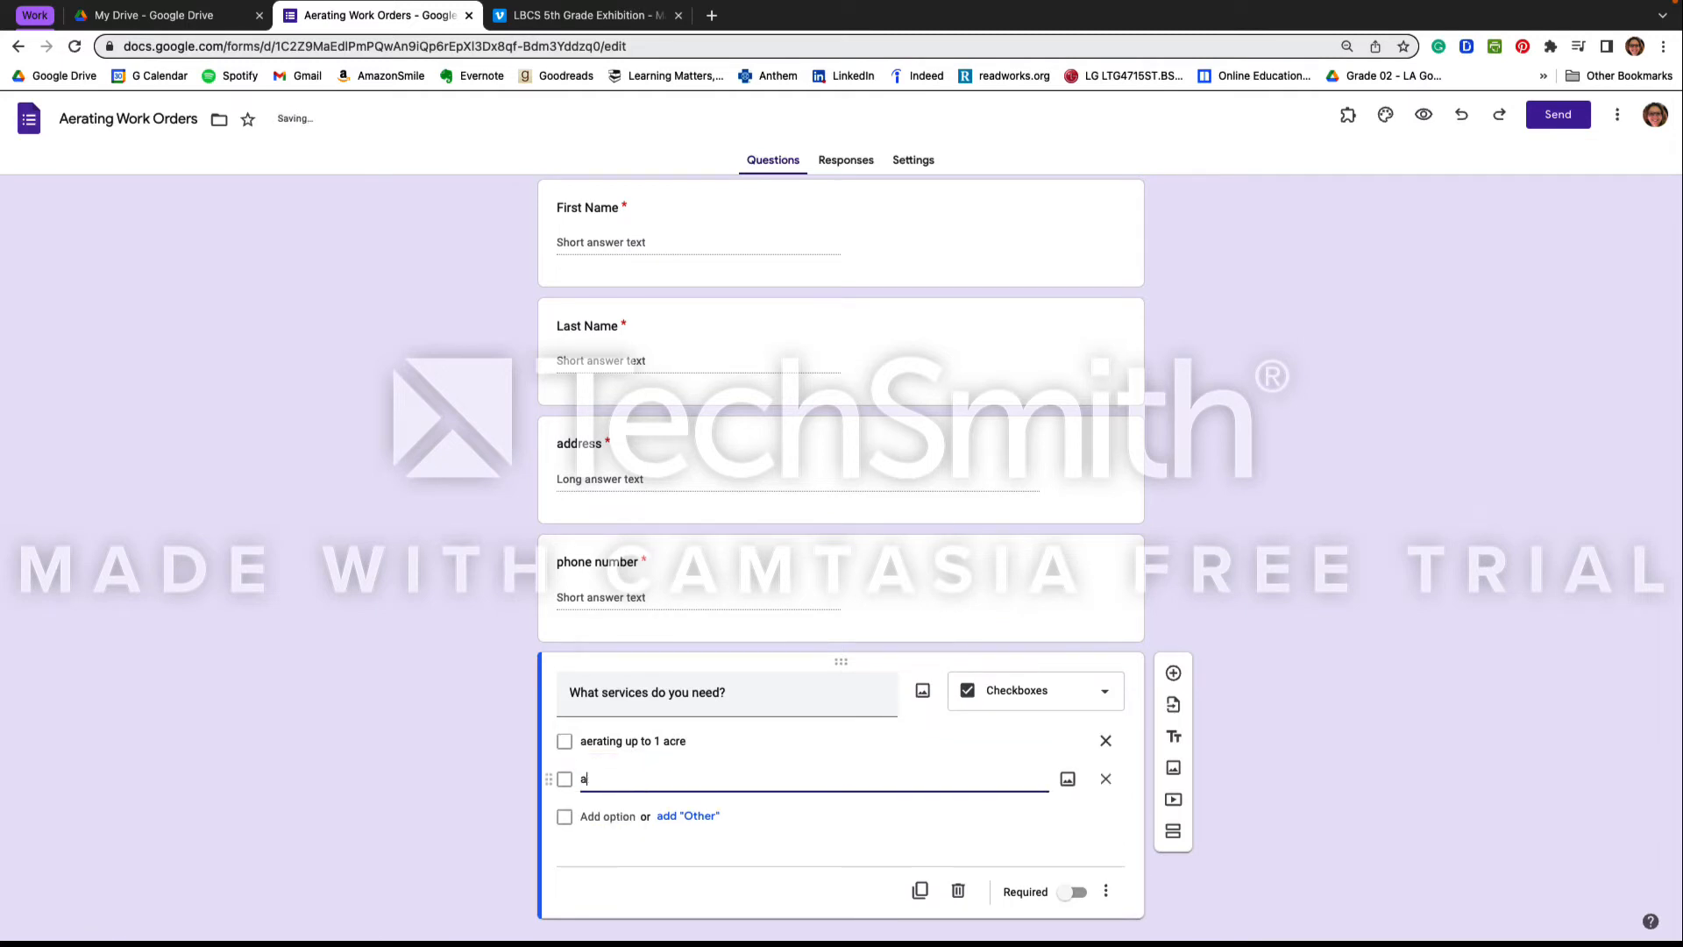
{"action": "type", "text": "erating between 1 and 2 acres"}
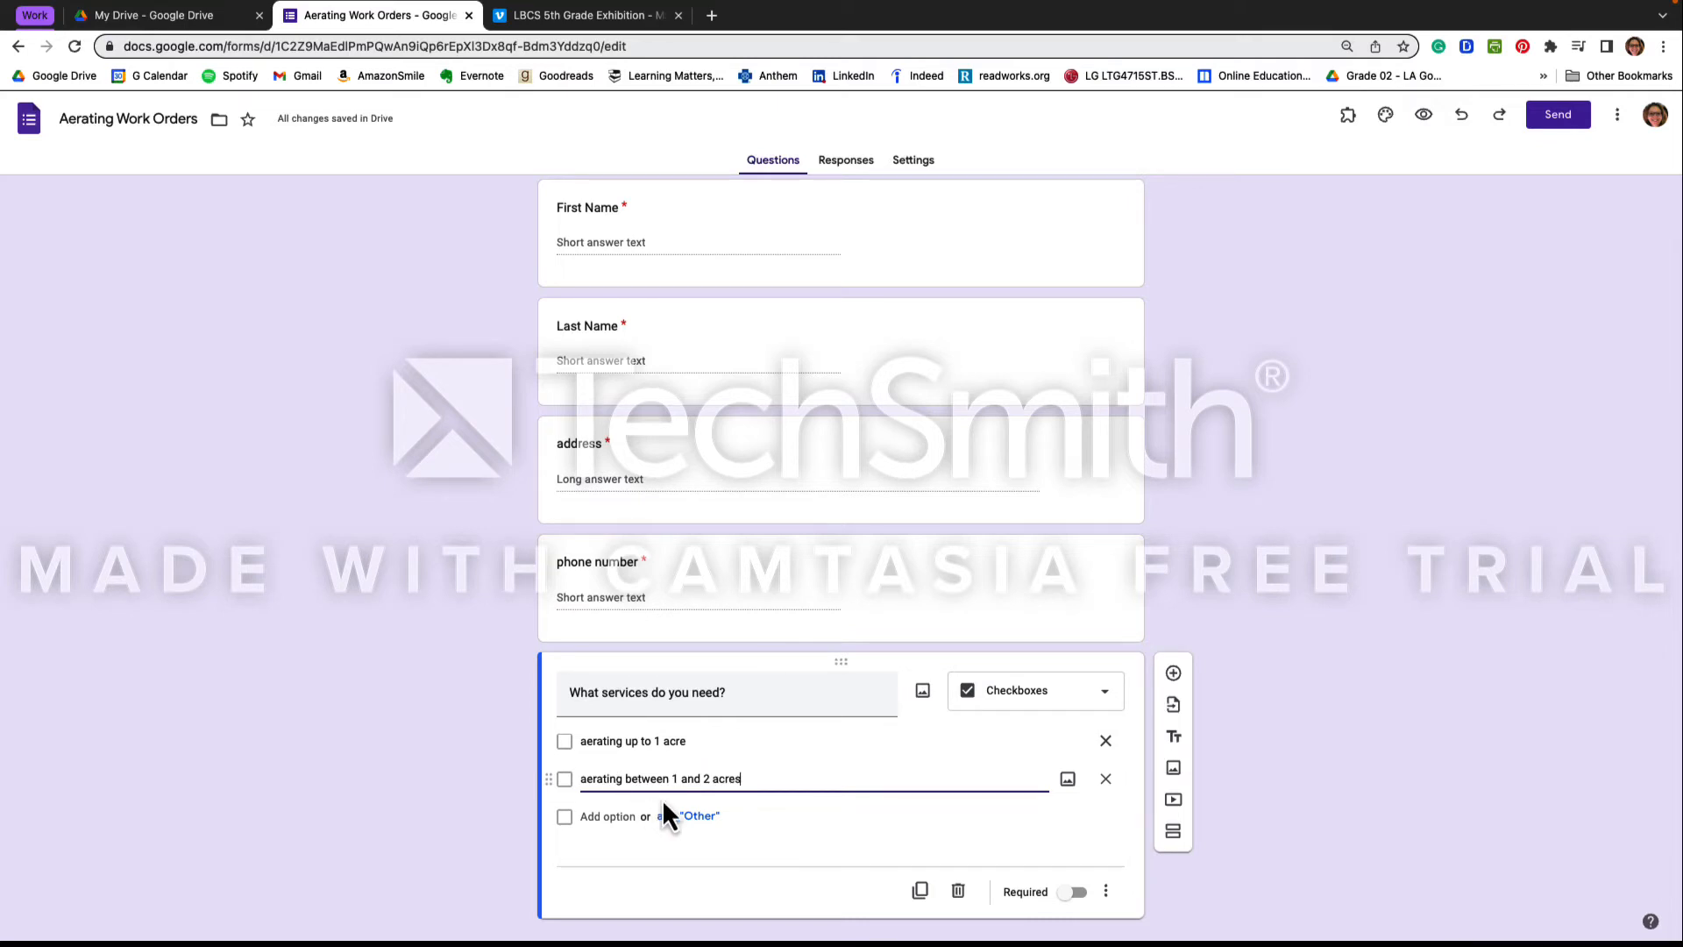
{"action": "left_click", "coordinate": [618, 817]}
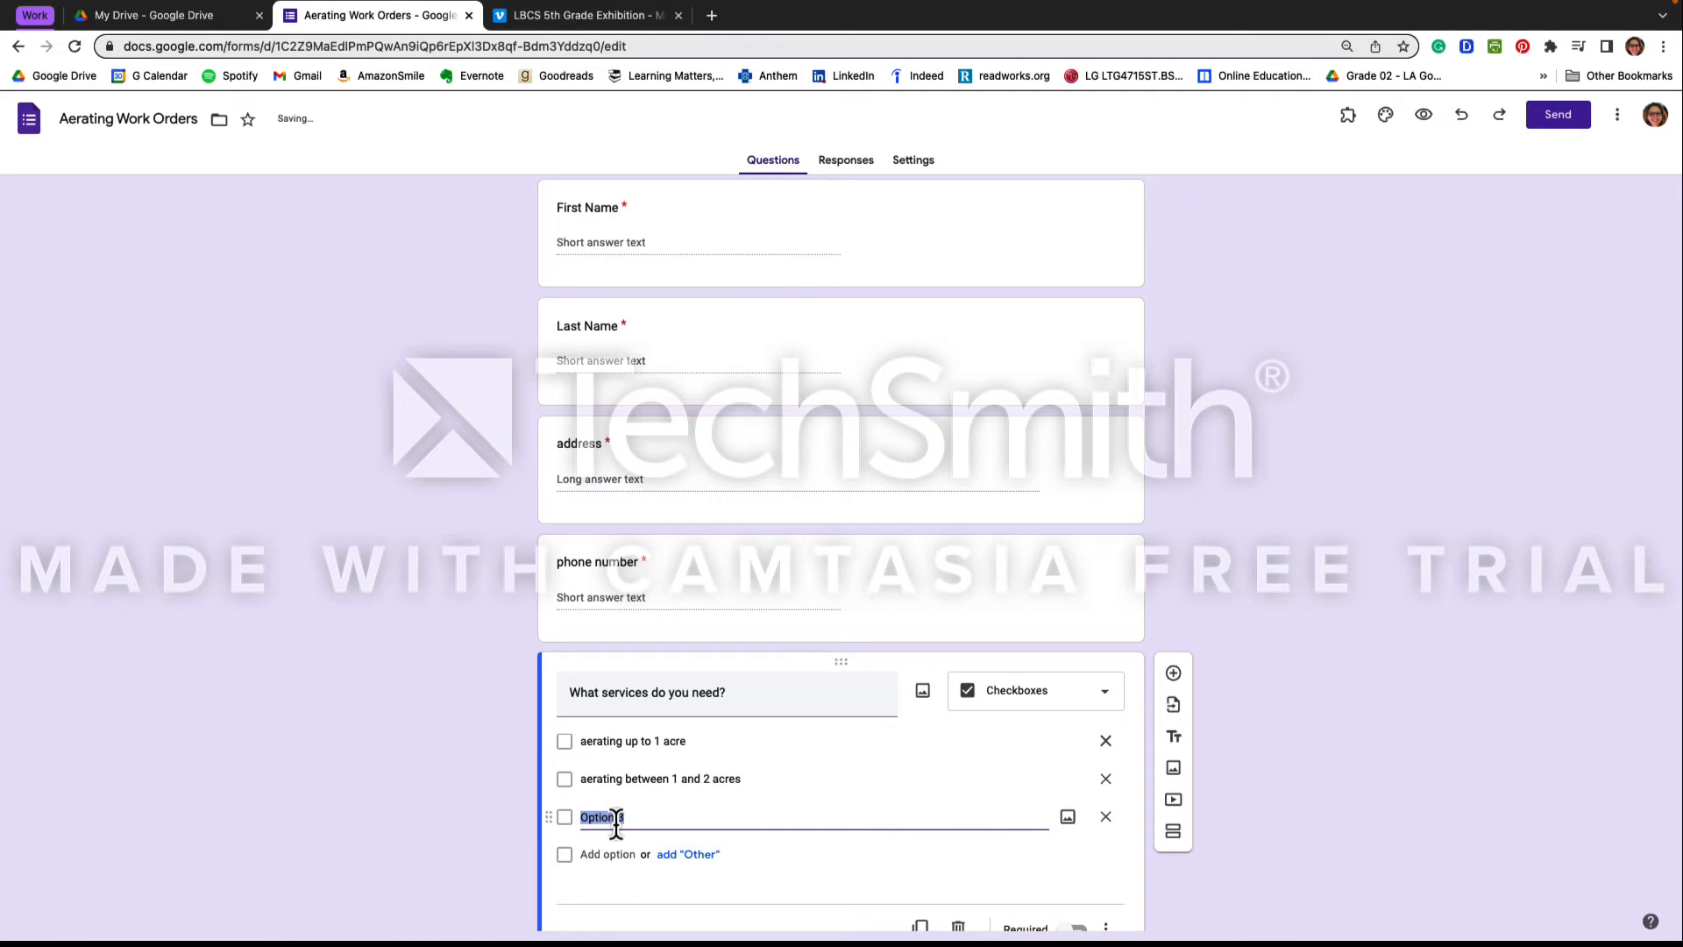
{"action": "type", "text": "seeding"}
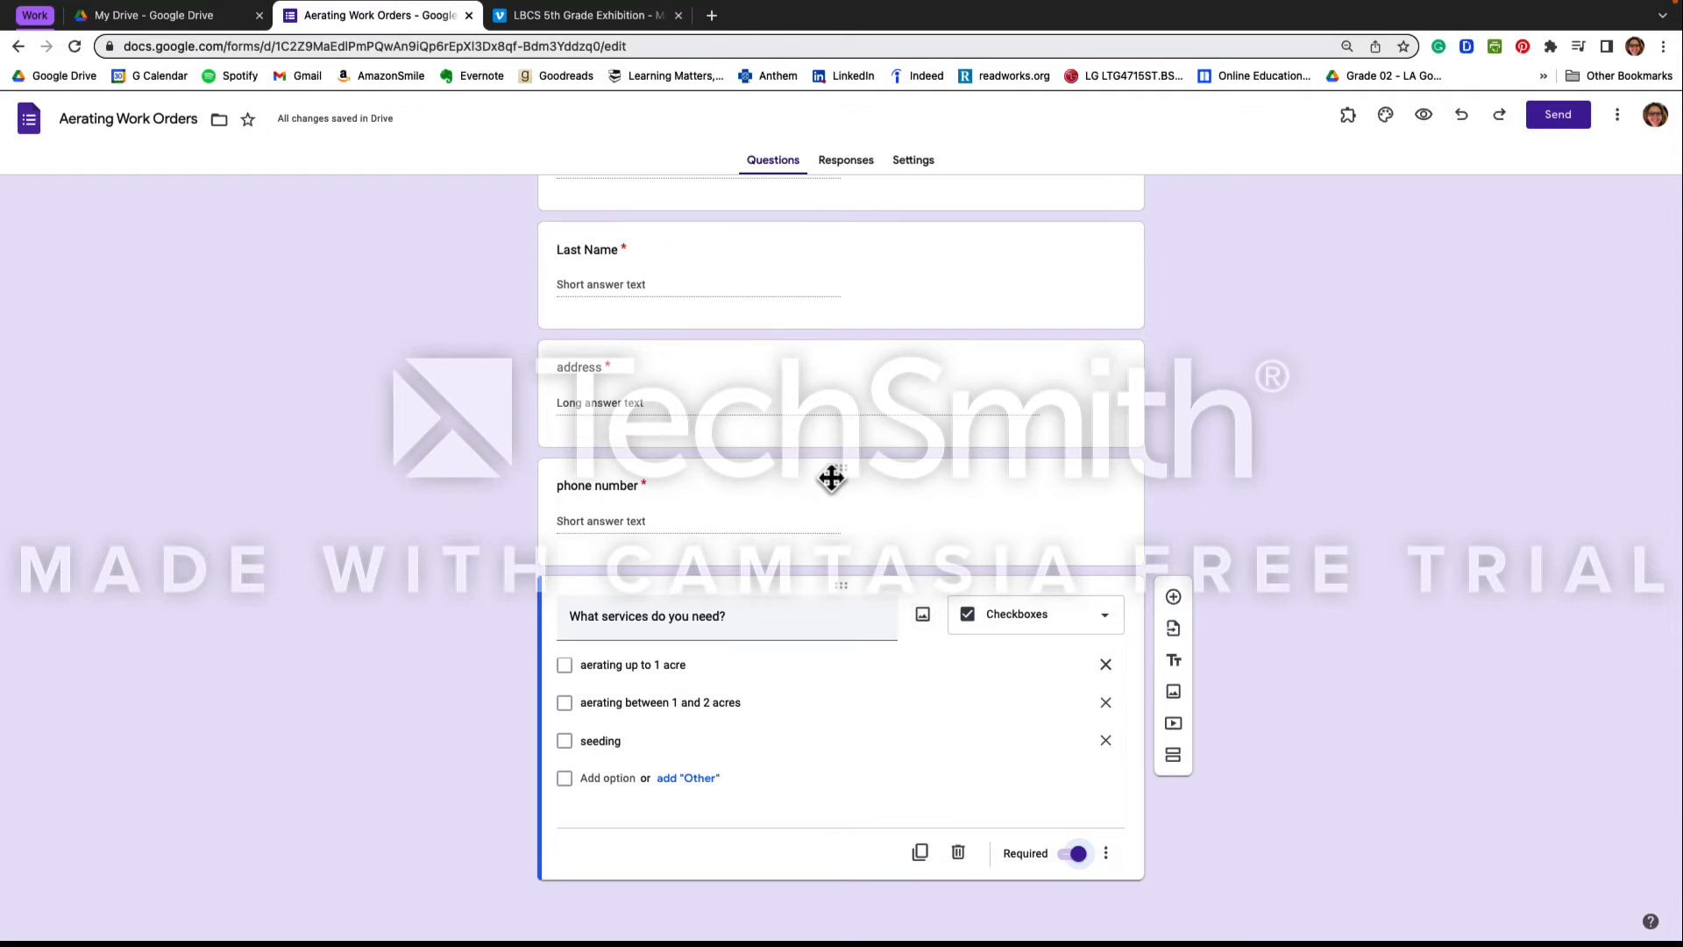
- Move the "phone number" question above the "address" question, directly below "Last Name"
{"action": "mouse_move", "coordinate": [841, 471]}
{"action": "left_mouse_down"}
{"action": "mouse_move", "coordinate": [834, 345]}
{"action": "mouse_move", "coordinate": [823, 444]}
{"action": "left_mouse_up"}
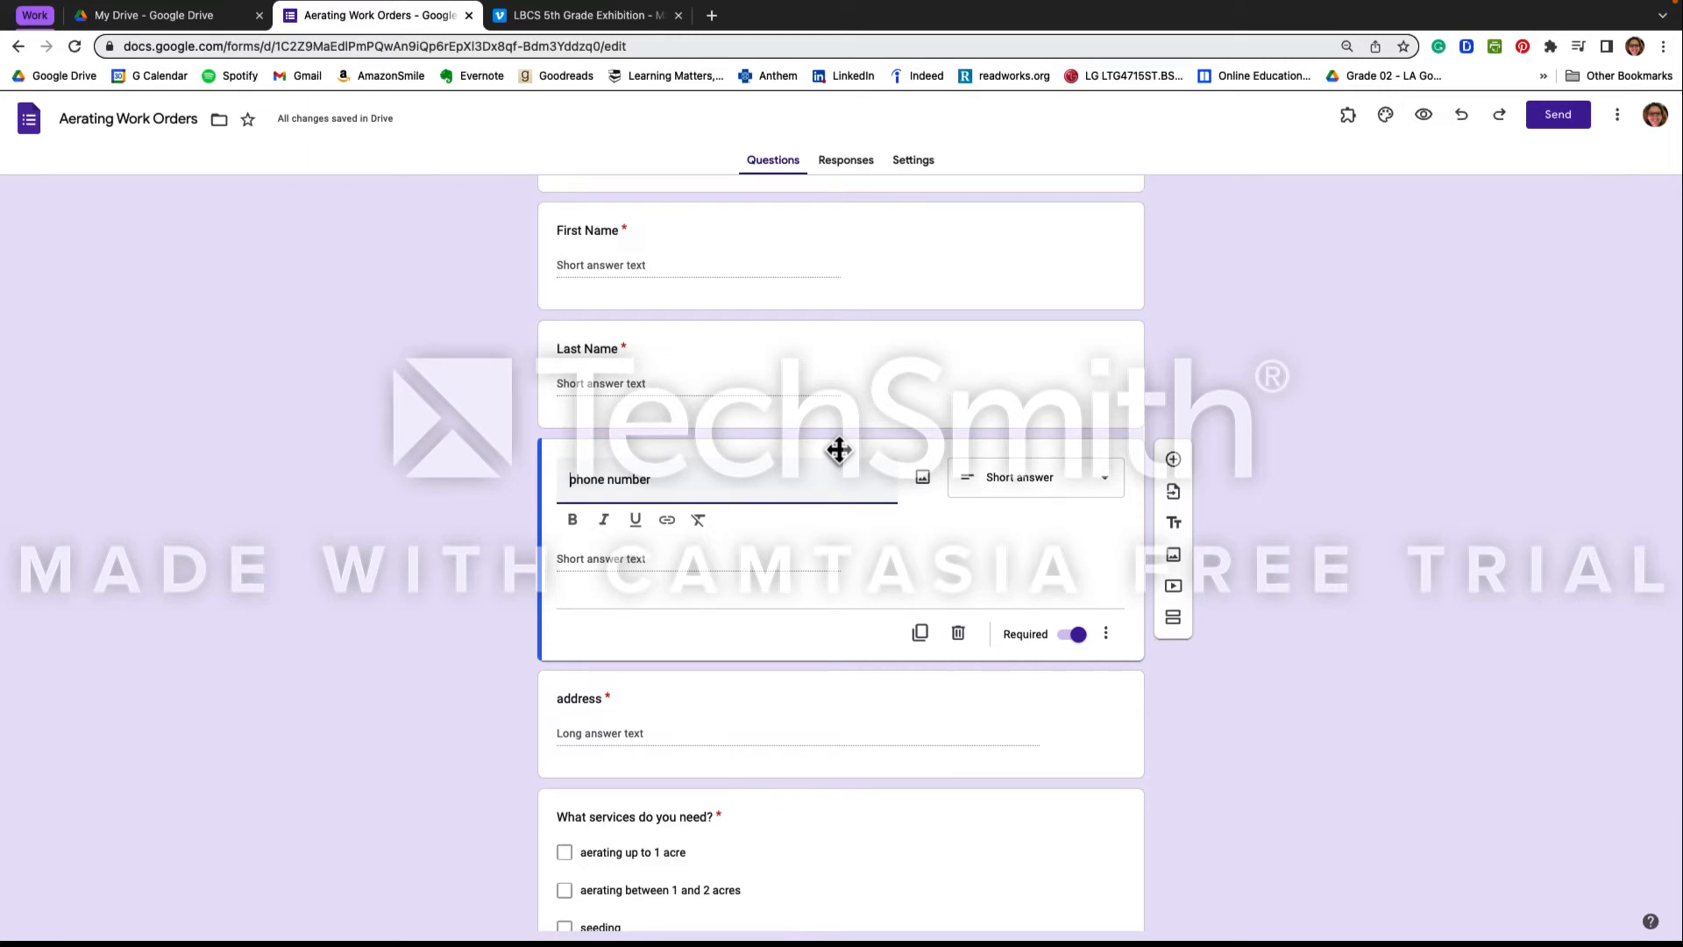
{"action": "mouse_move", "coordinate": [839, 450]}
{"action": "left_mouse_down"}
{"action": "mouse_move", "coordinate": [815, 594]}
{"action": "mouse_move", "coordinate": [838, 441]}
{"action": "left_mouse_up"}
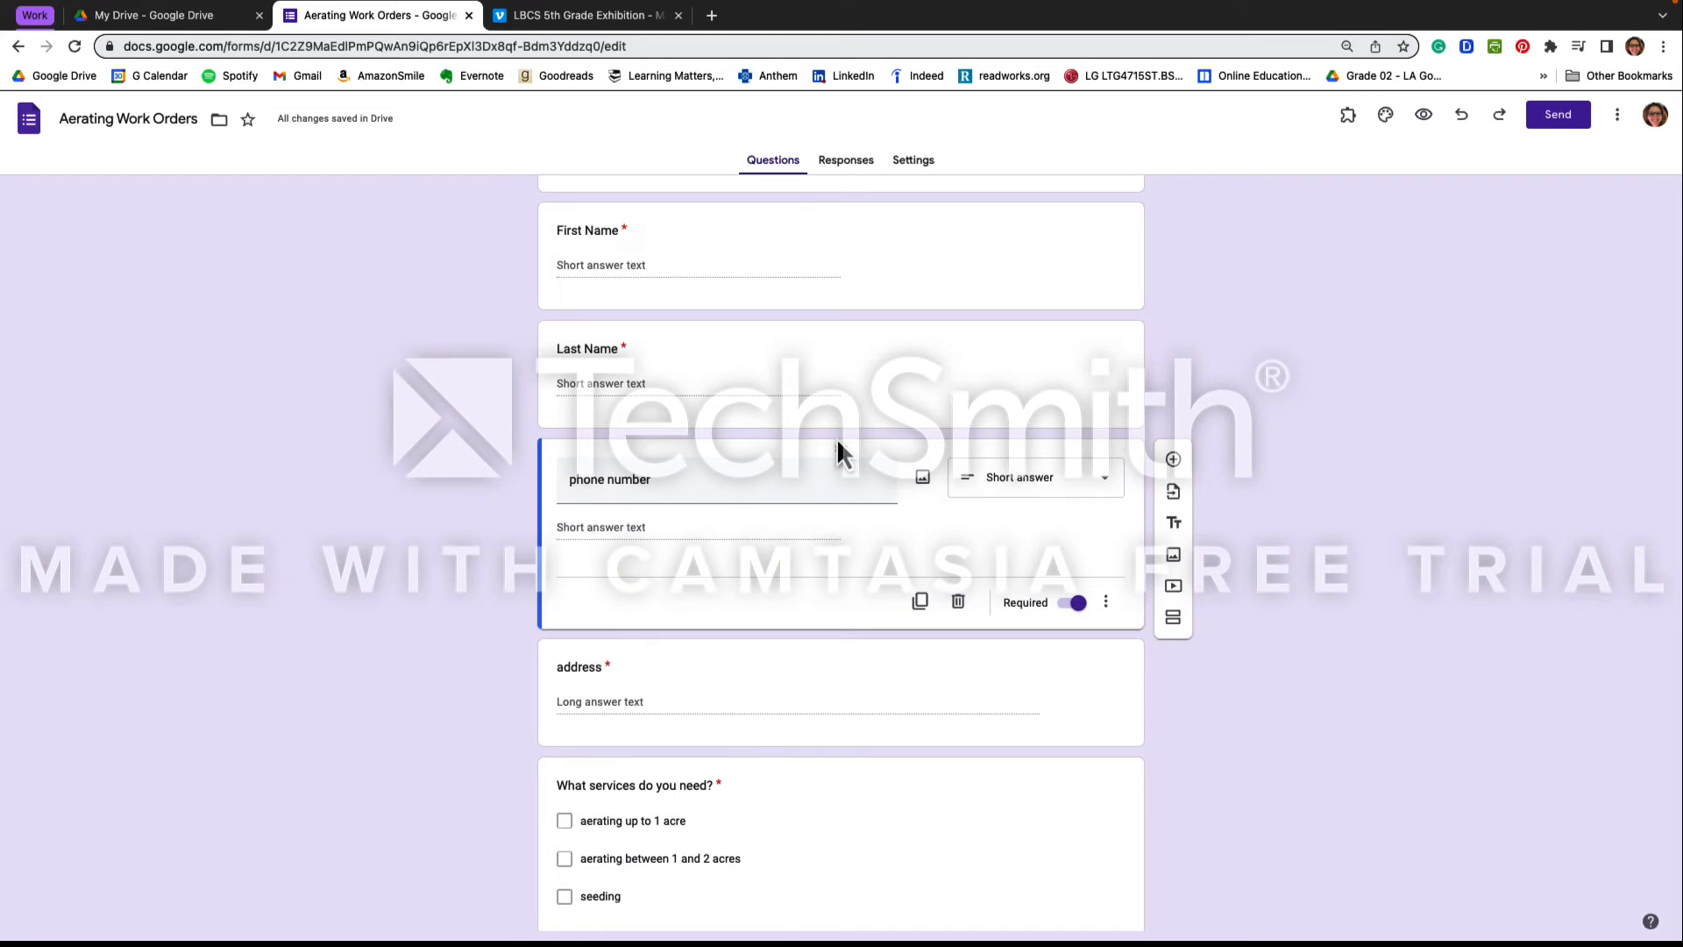
{"action": "scroll", "coordinate": [836, 438], "scroll_direction": "up", "scroll_amount": 2}
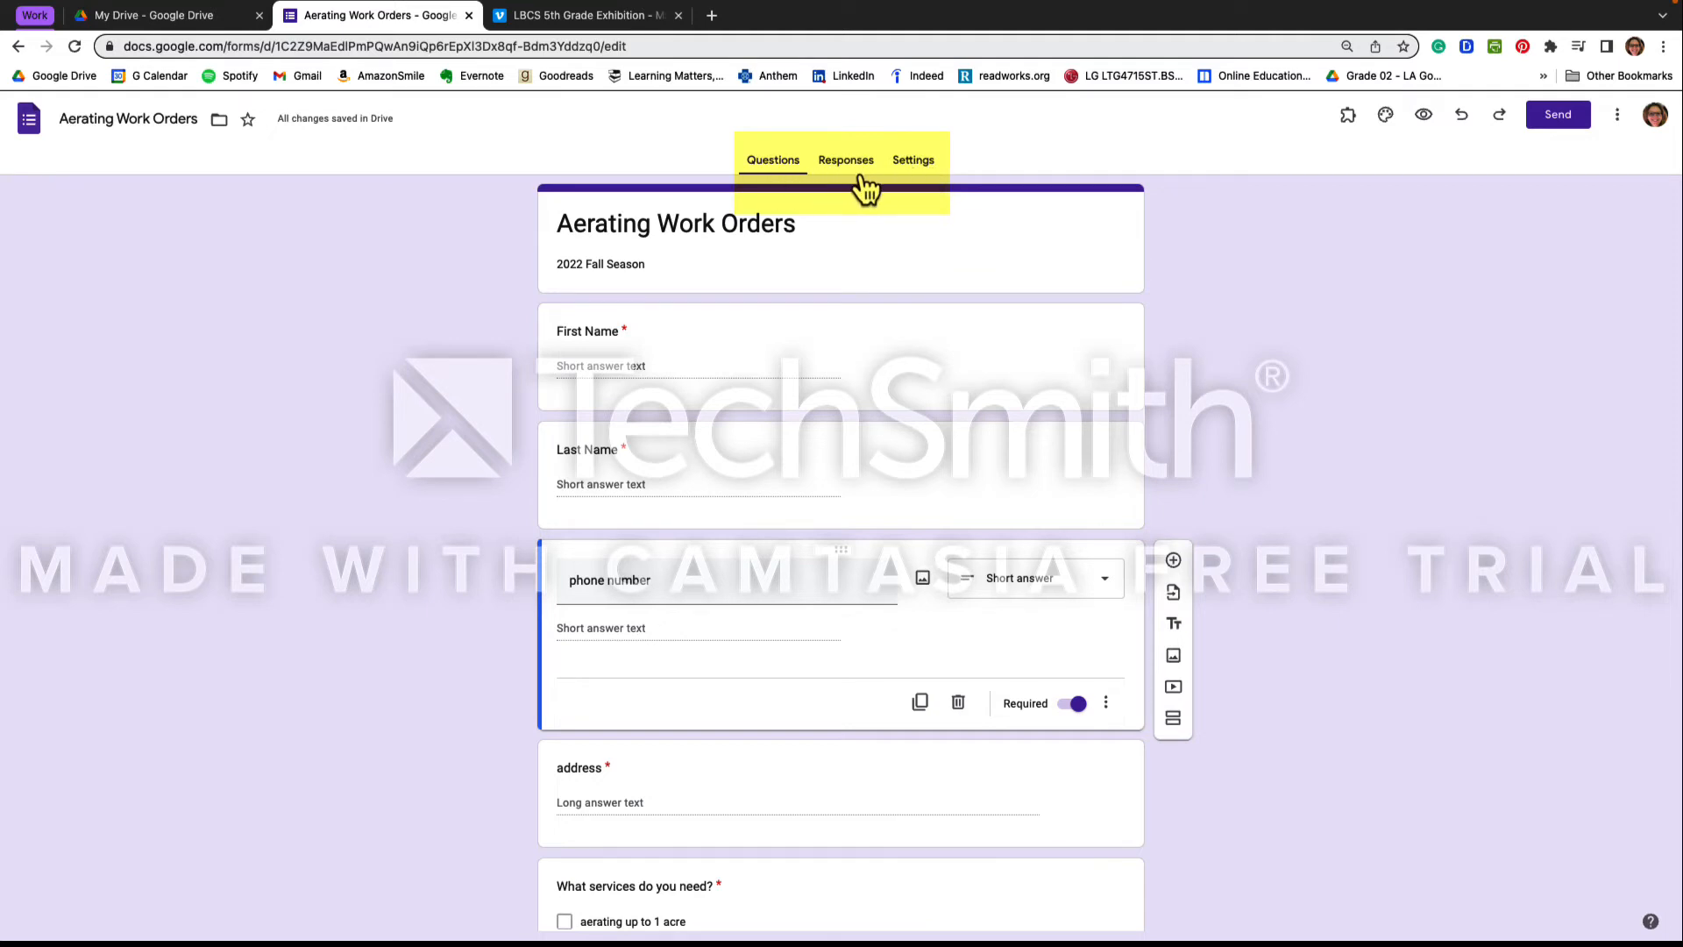
- Set the form to collect email addresses, always send responders a copy and allow response editing, and expand the presentation settings
{"action": "left_click", "coordinate": [917, 162]}
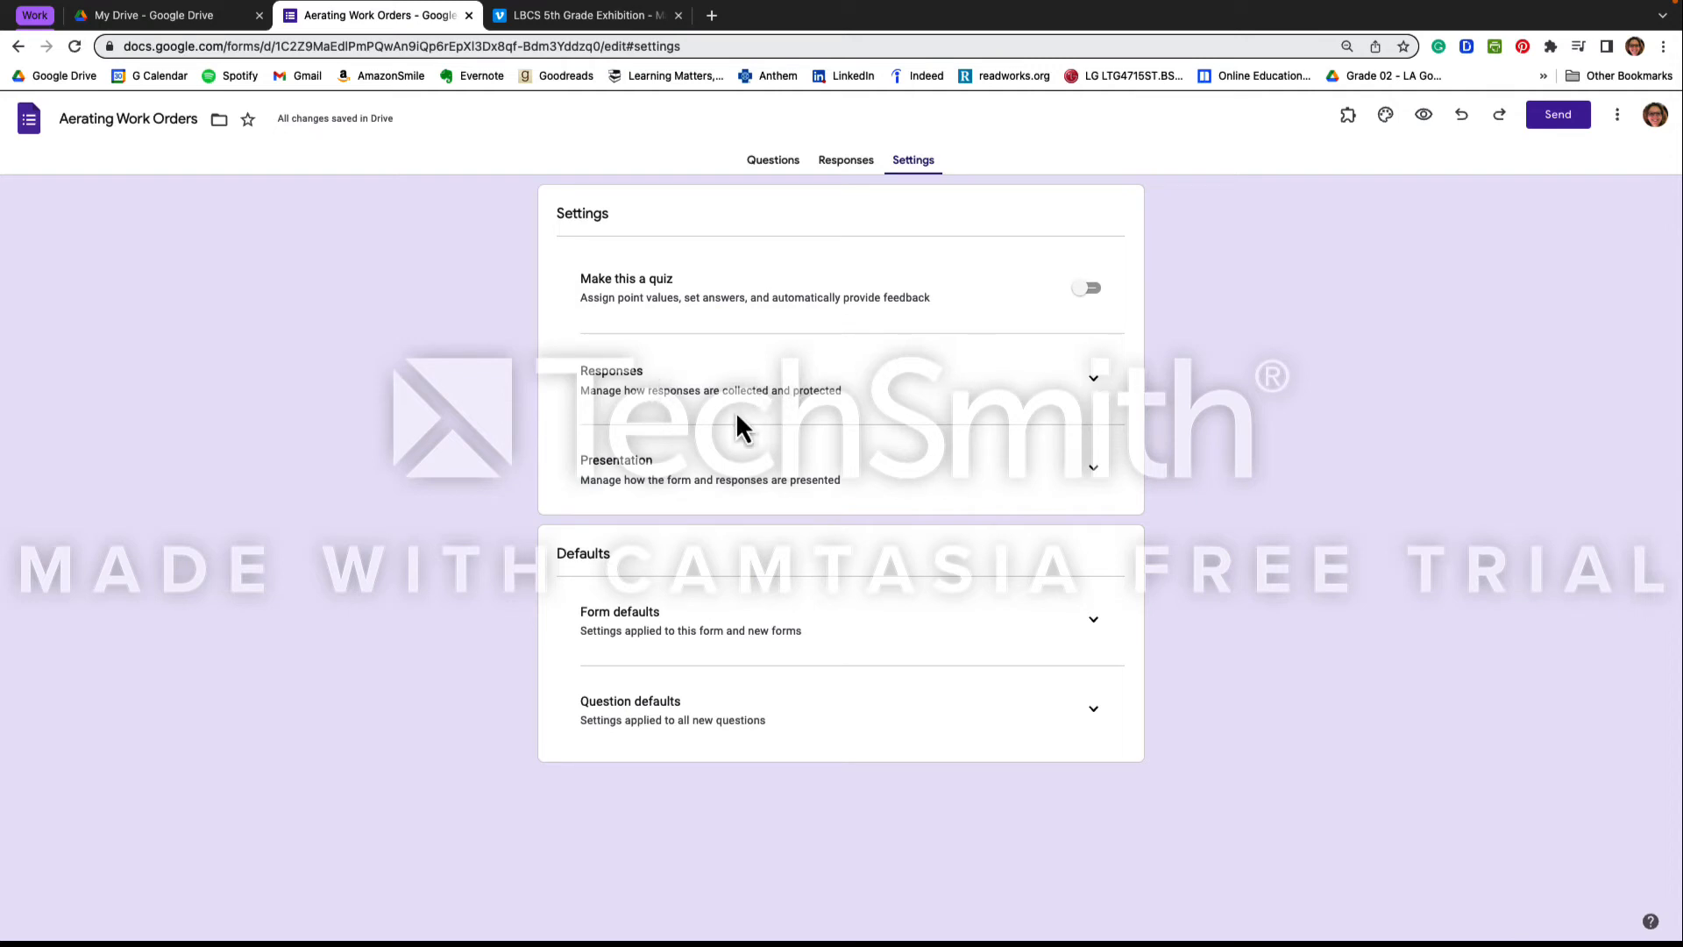
{"action": "left_click", "coordinate": [1096, 384]}
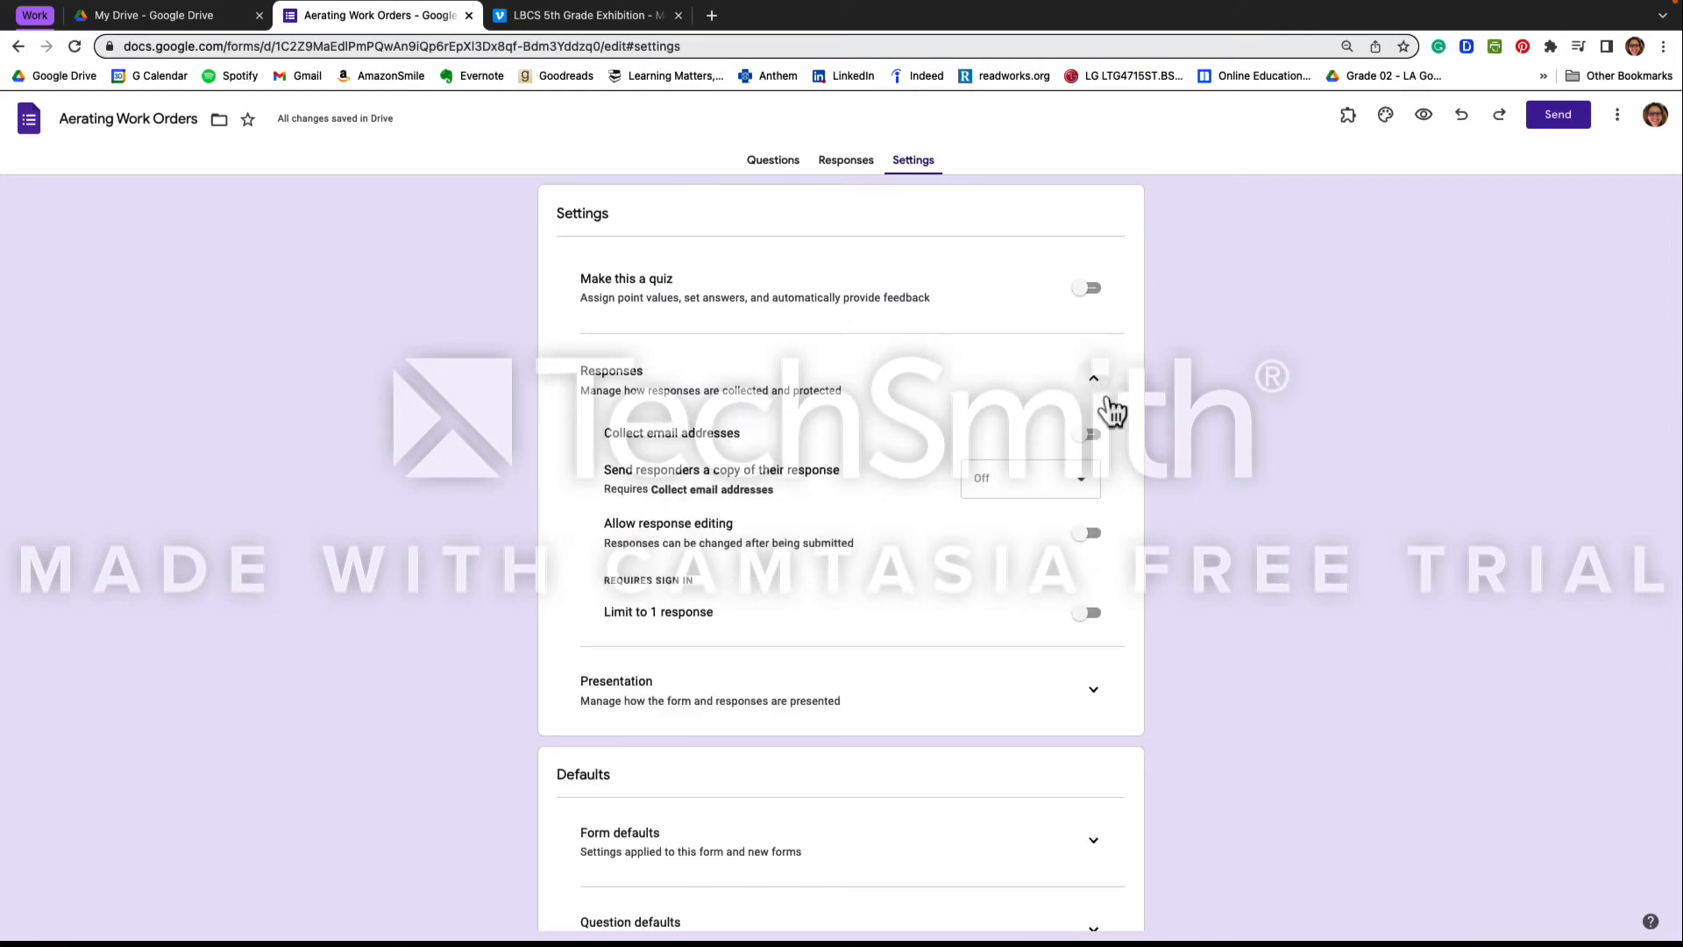
{"action": "left_click", "coordinate": [1092, 436]}
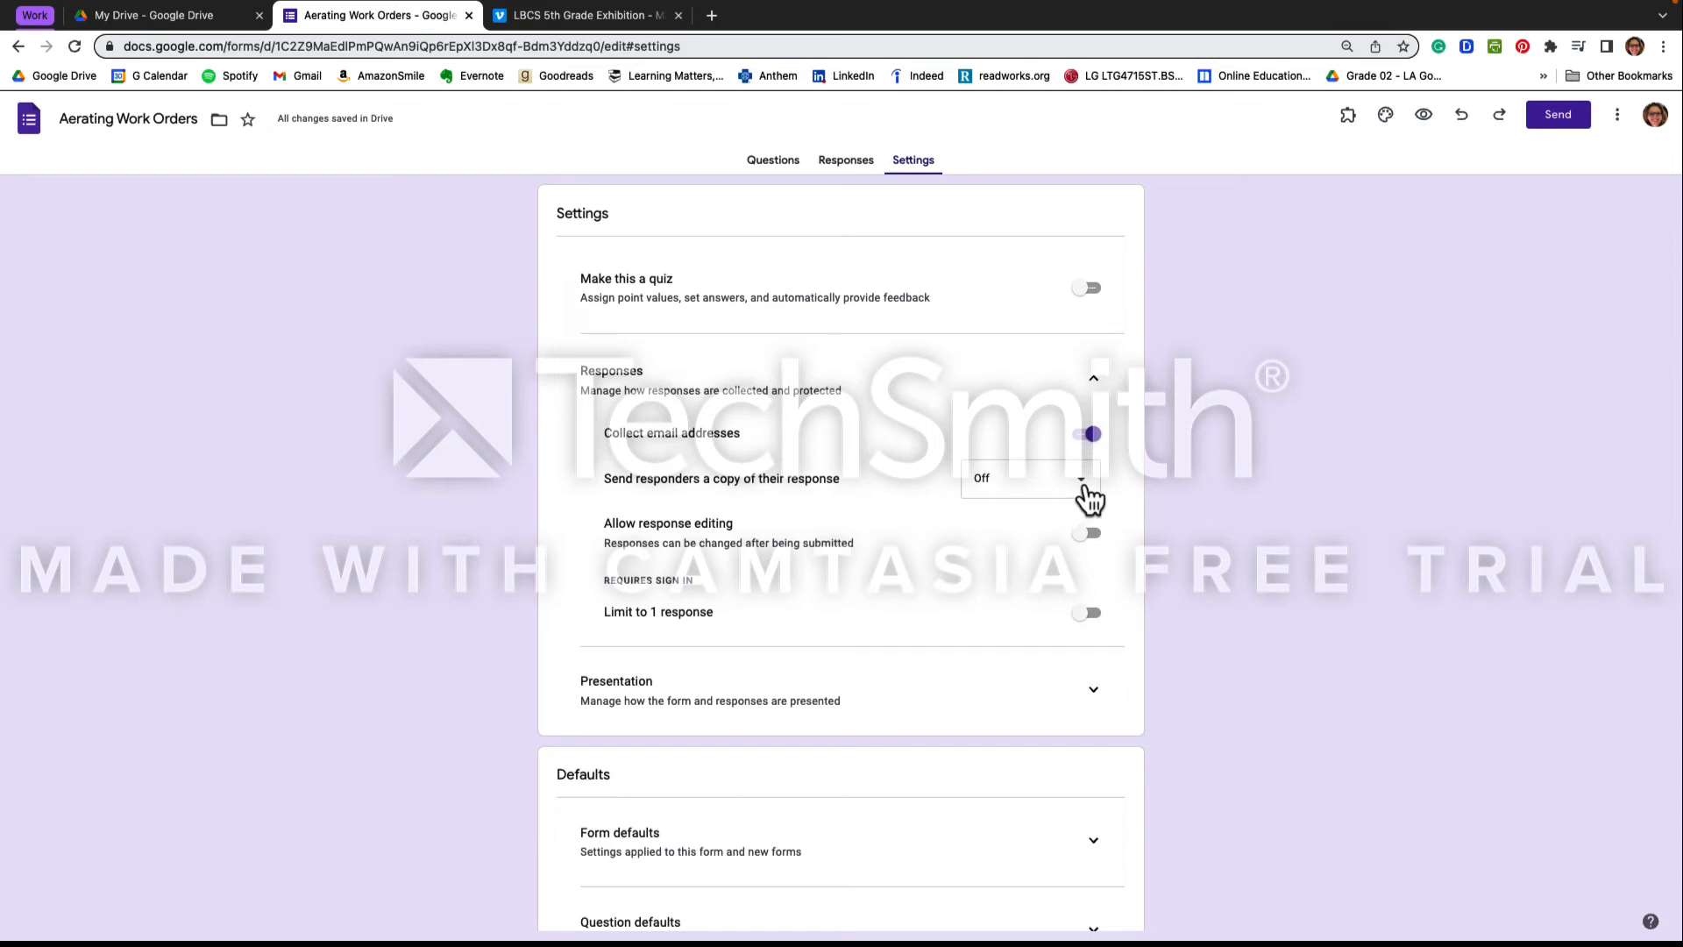
{"action": "left_click", "coordinate": [1084, 485]}
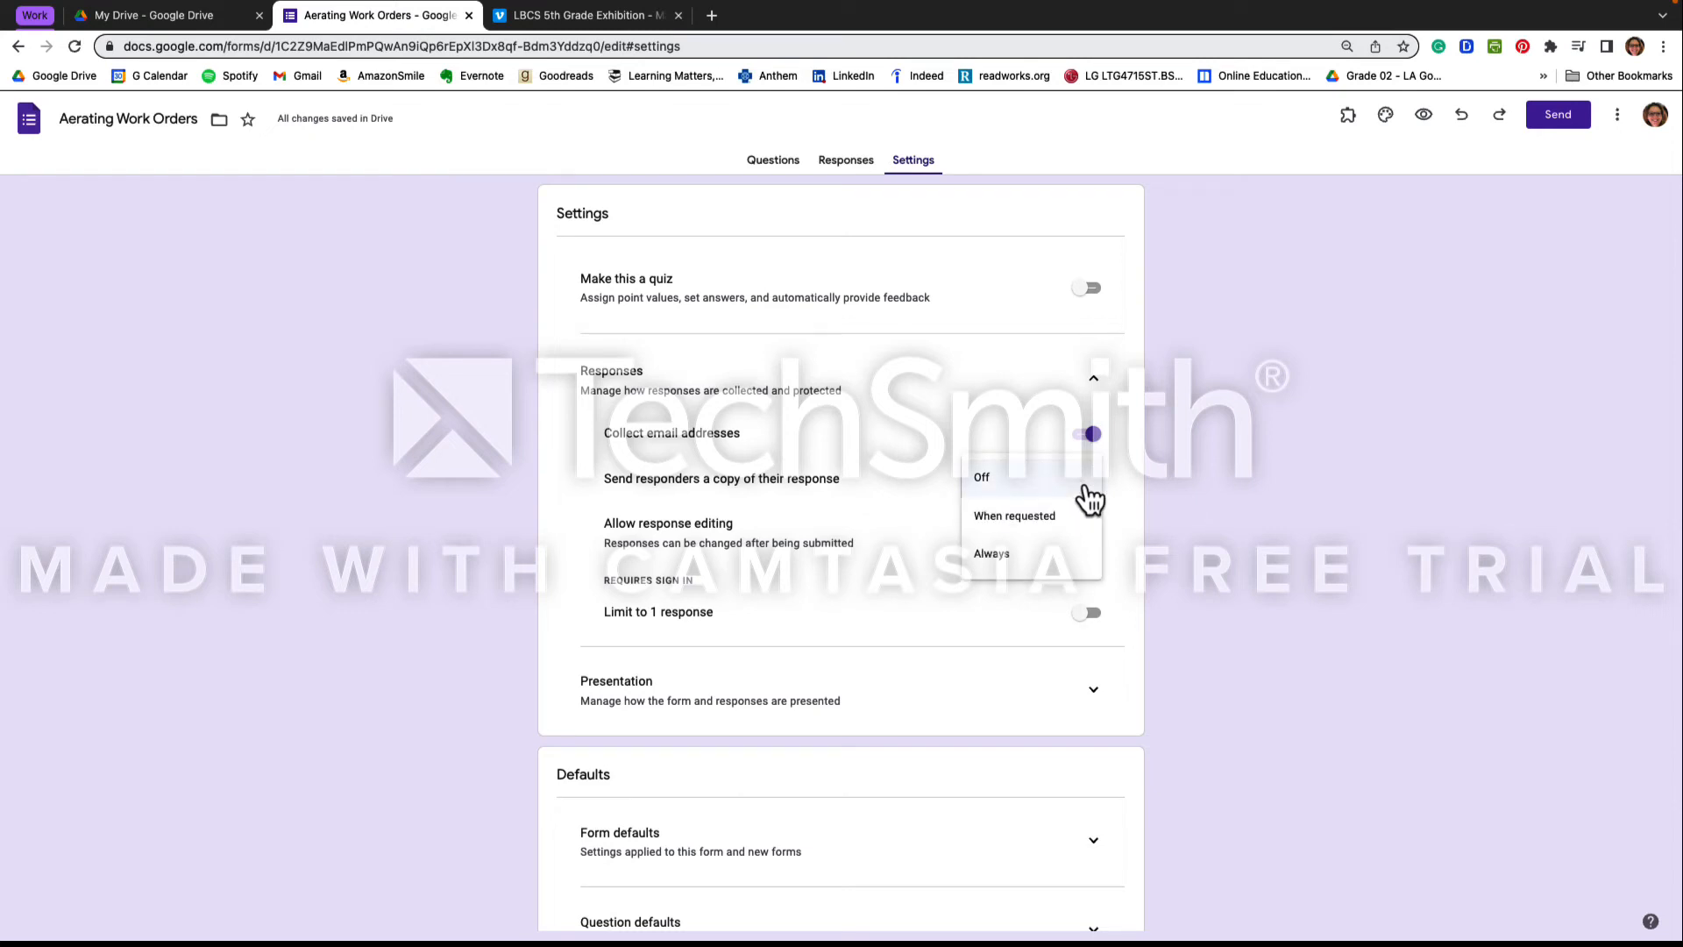
{"action": "left_click", "coordinate": [1050, 562]}
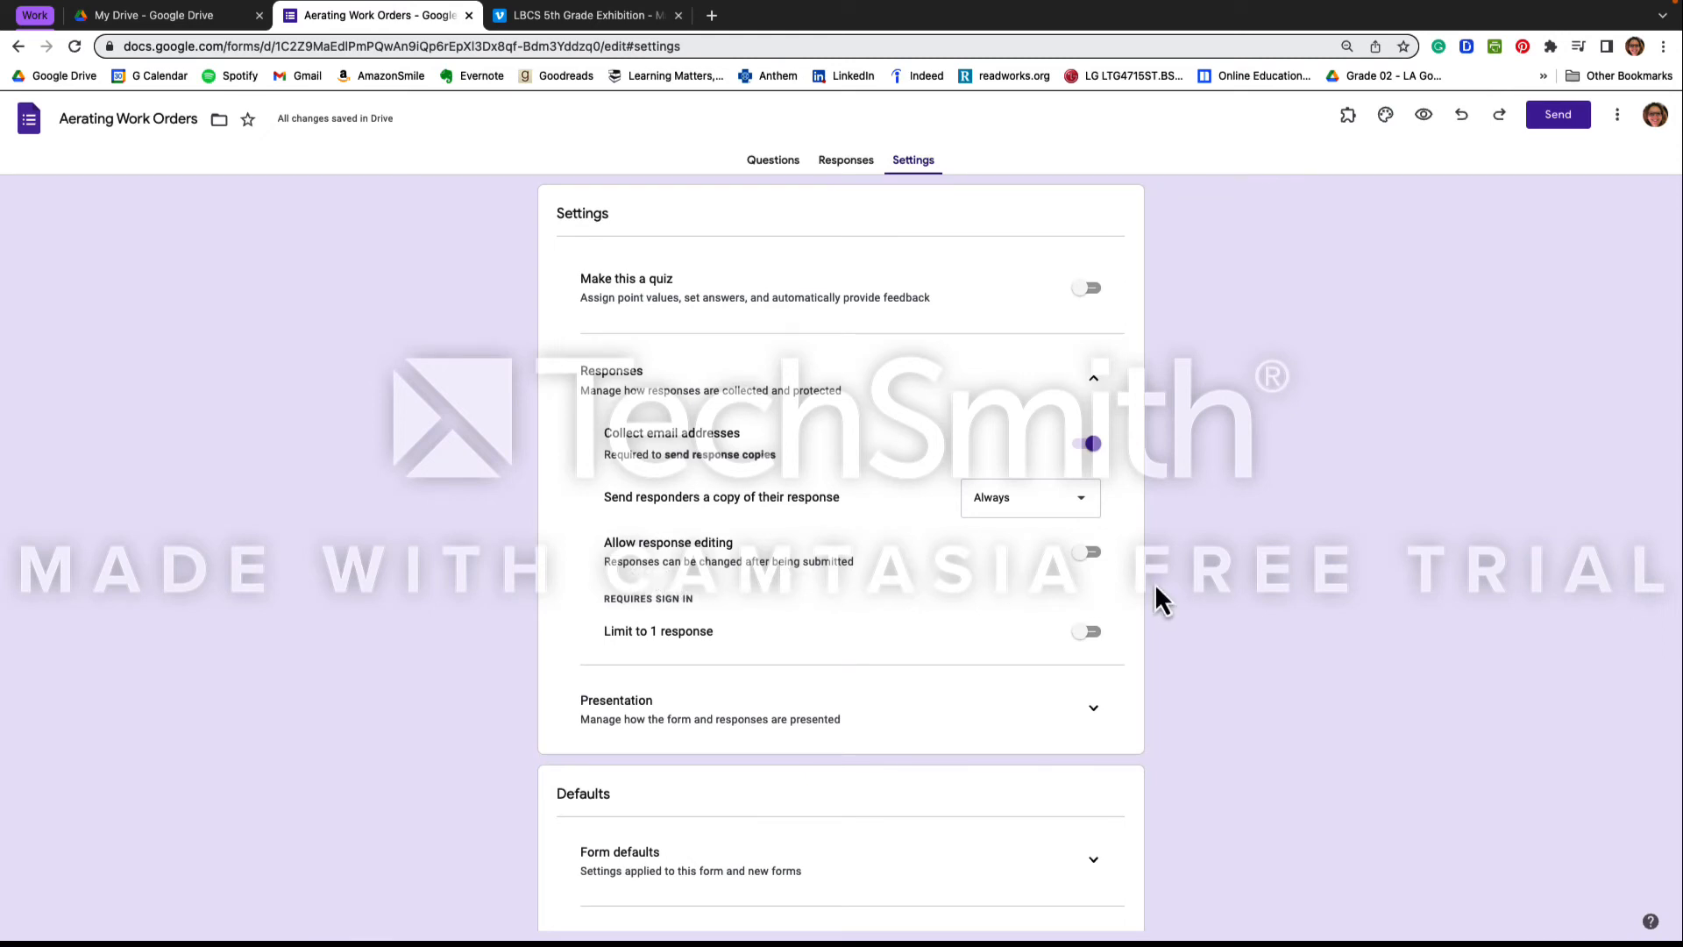
{"action": "left_click", "coordinate": [1091, 554]}
{"action": "scroll", "coordinate": [931, 675], "scroll_direction": "down", "scroll_amount": 1}
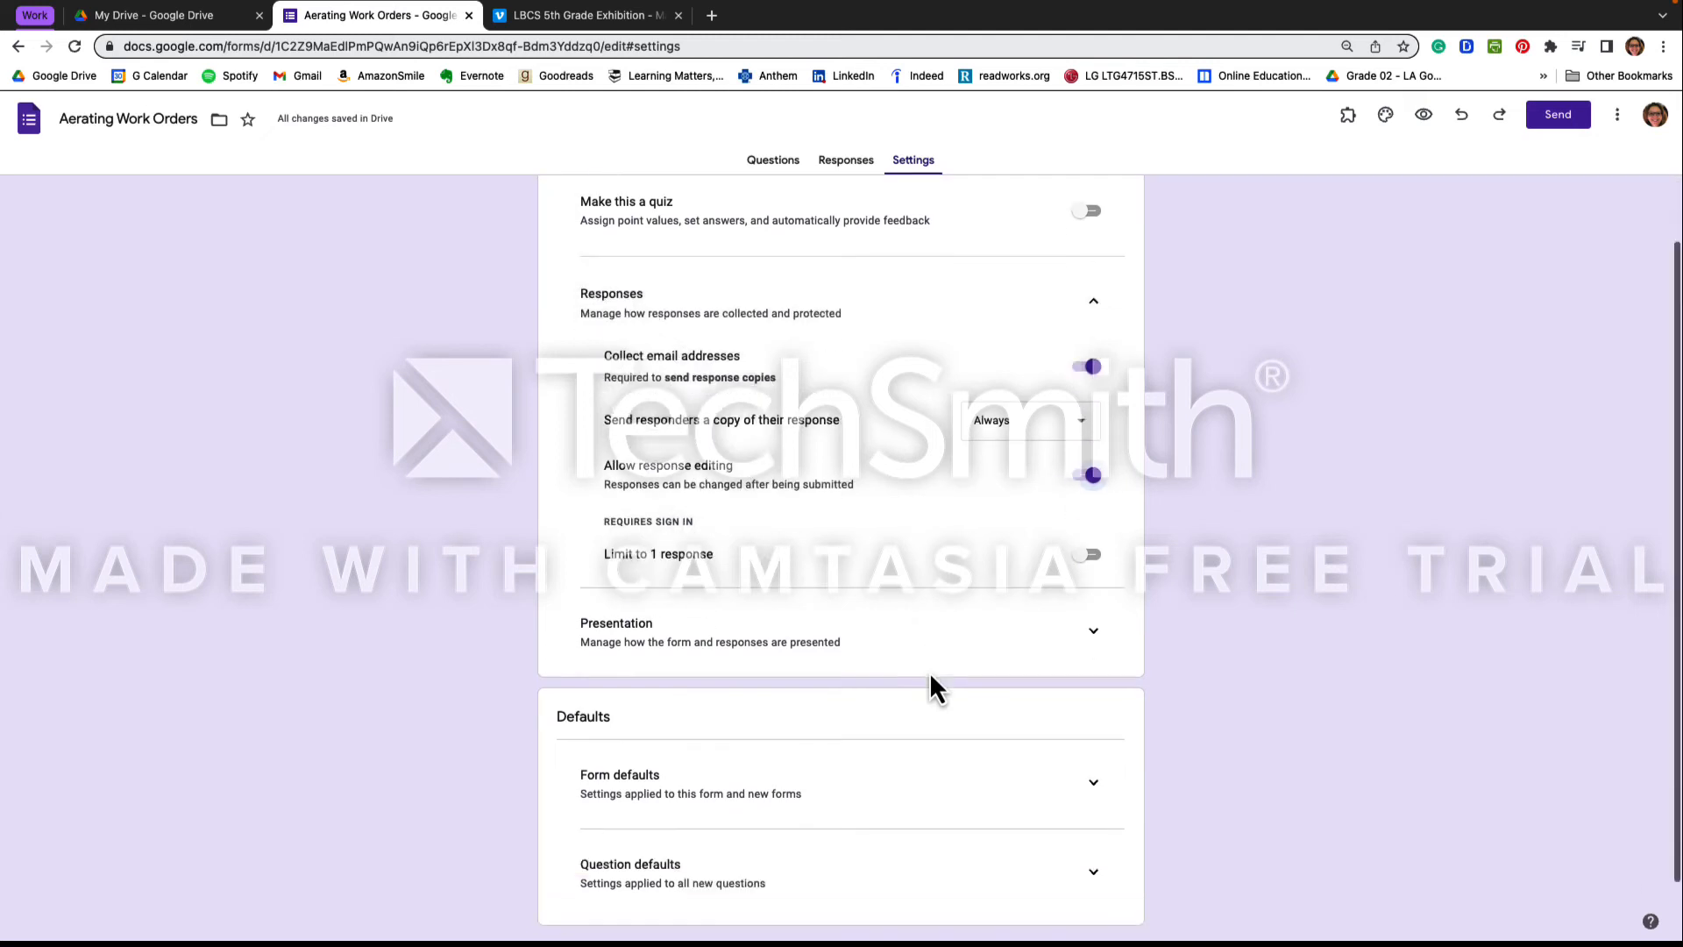
{"action": "left_click", "coordinate": [931, 679]}
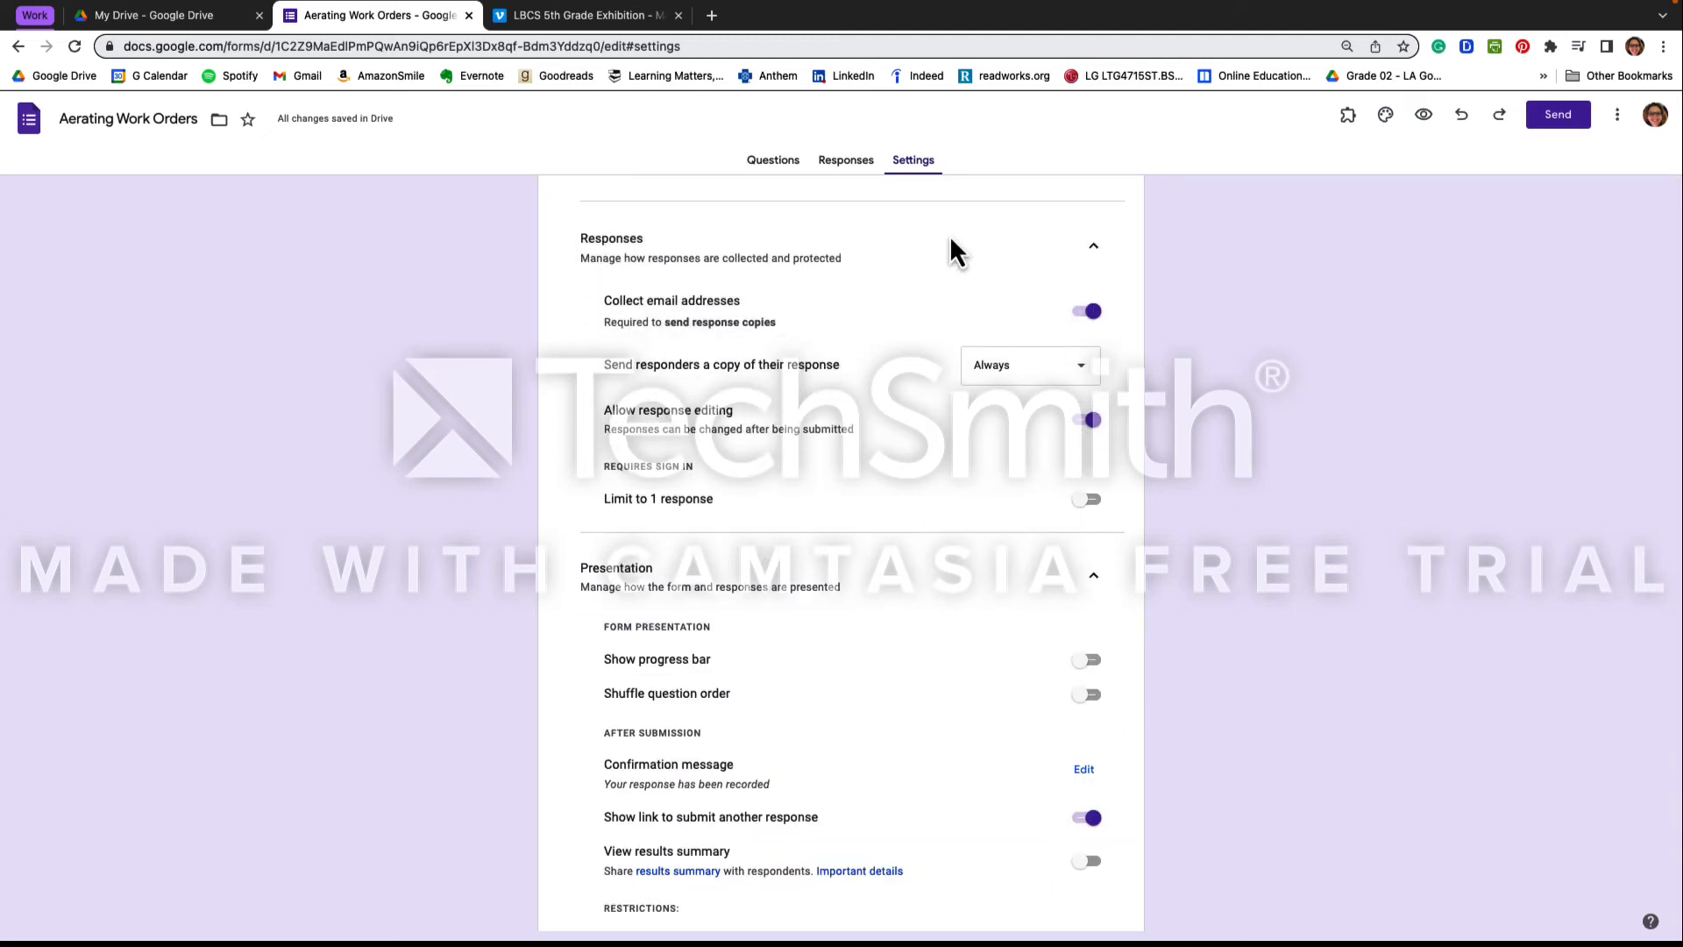
- Create a new spreadsheet named "Aerating Work Orders (Responses)" as the destination for the form's responses
{"action": "left_click", "coordinate": [846, 162]}
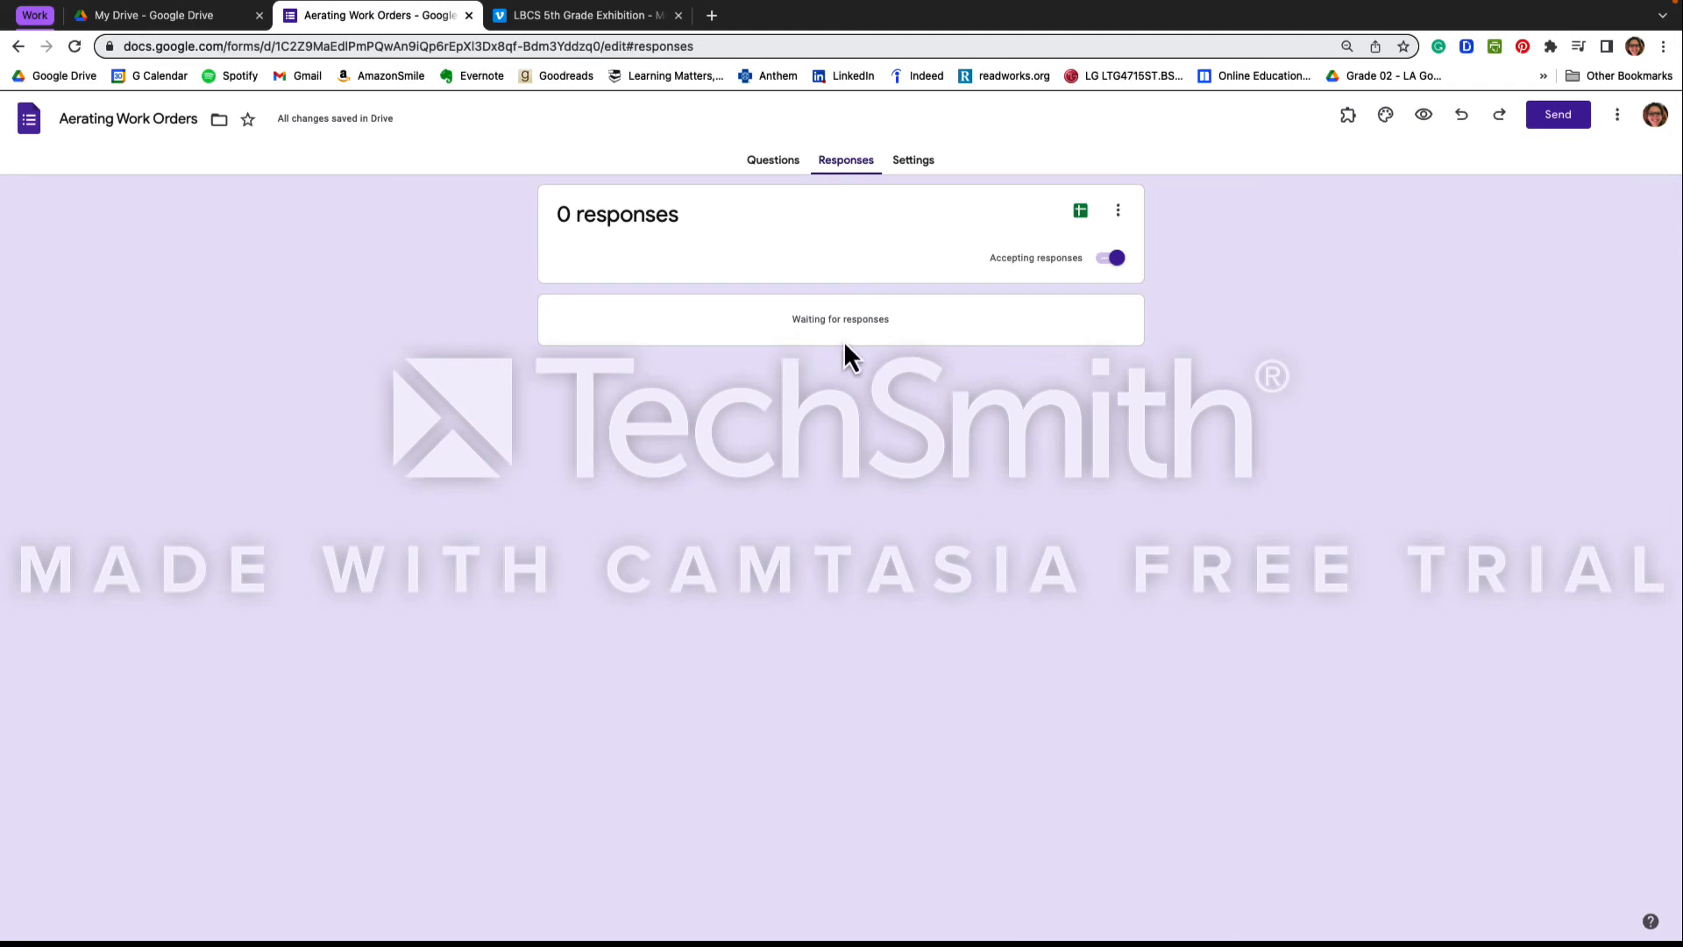
{"action": "left_click", "coordinate": [1081, 212]}
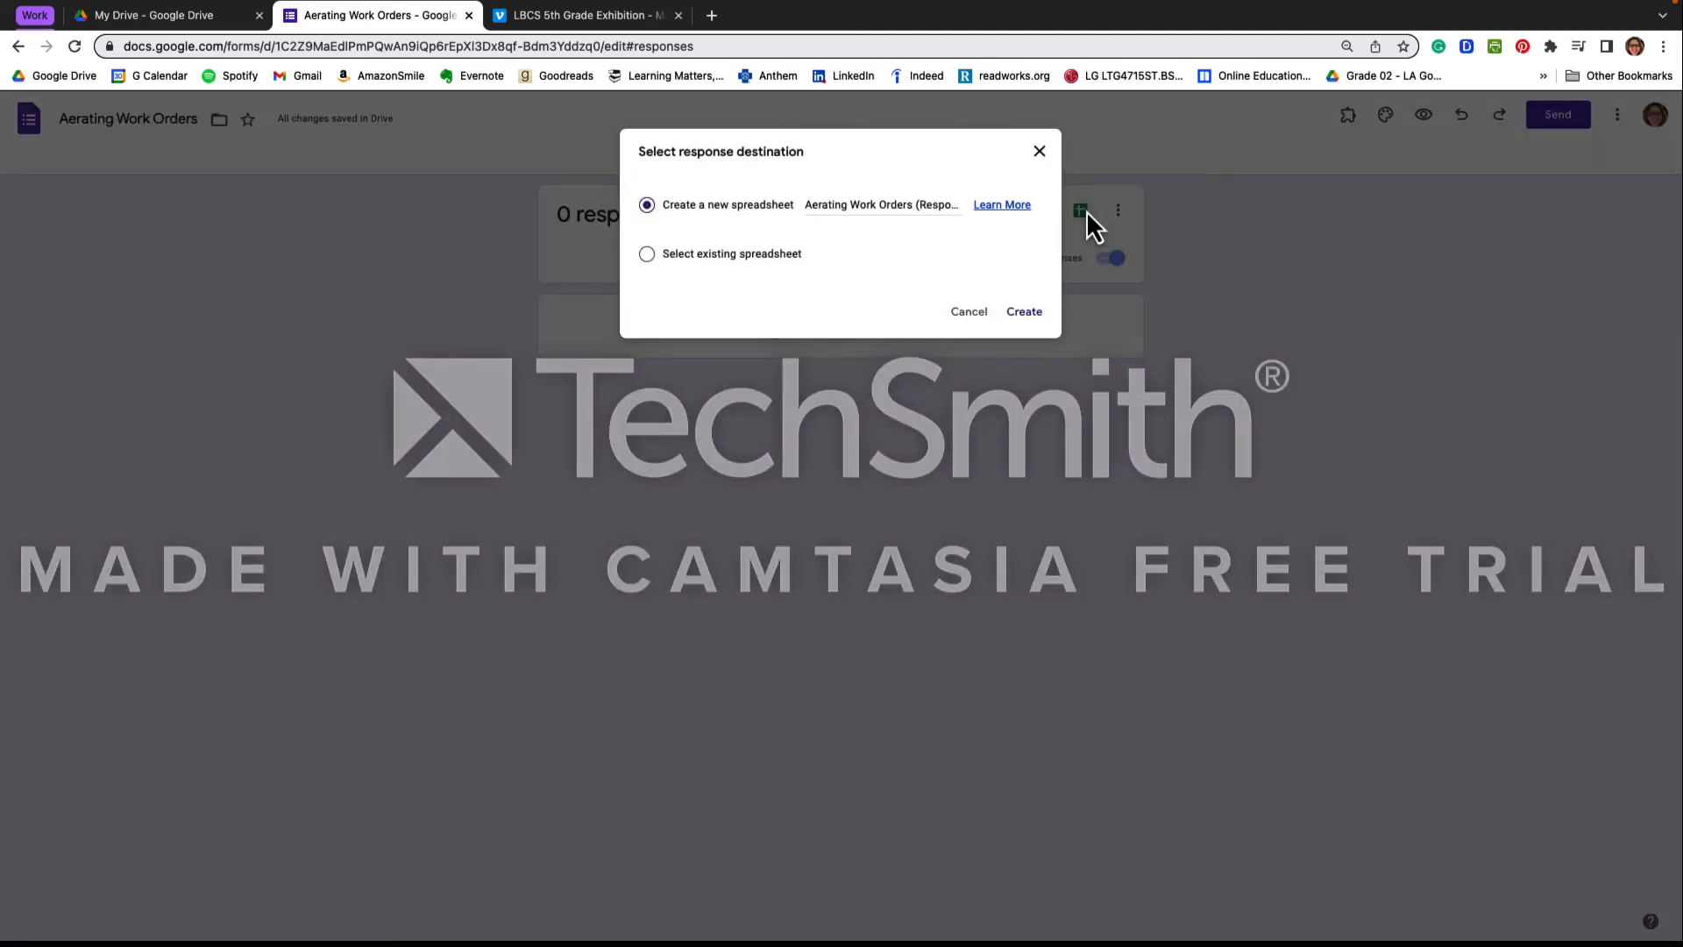
{"action": "left_click", "coordinate": [1044, 314]}
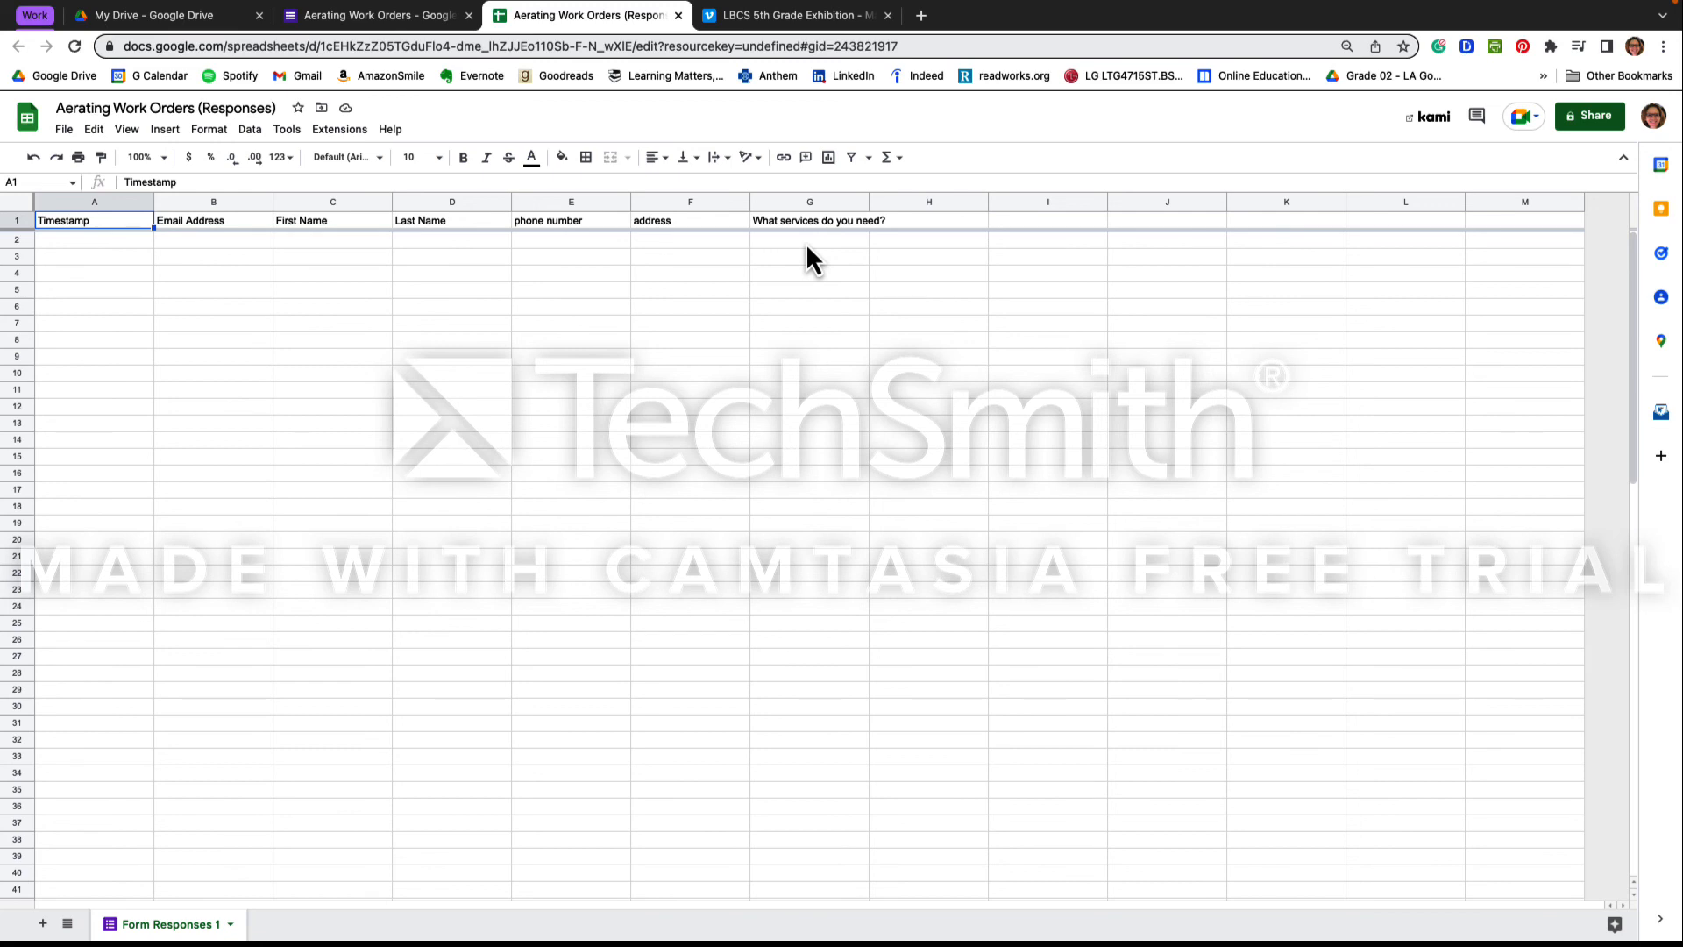
- Sort the response sheet by the "Last Name" column D from A to Z
{"action": "left_click", "coordinate": [452, 202]}
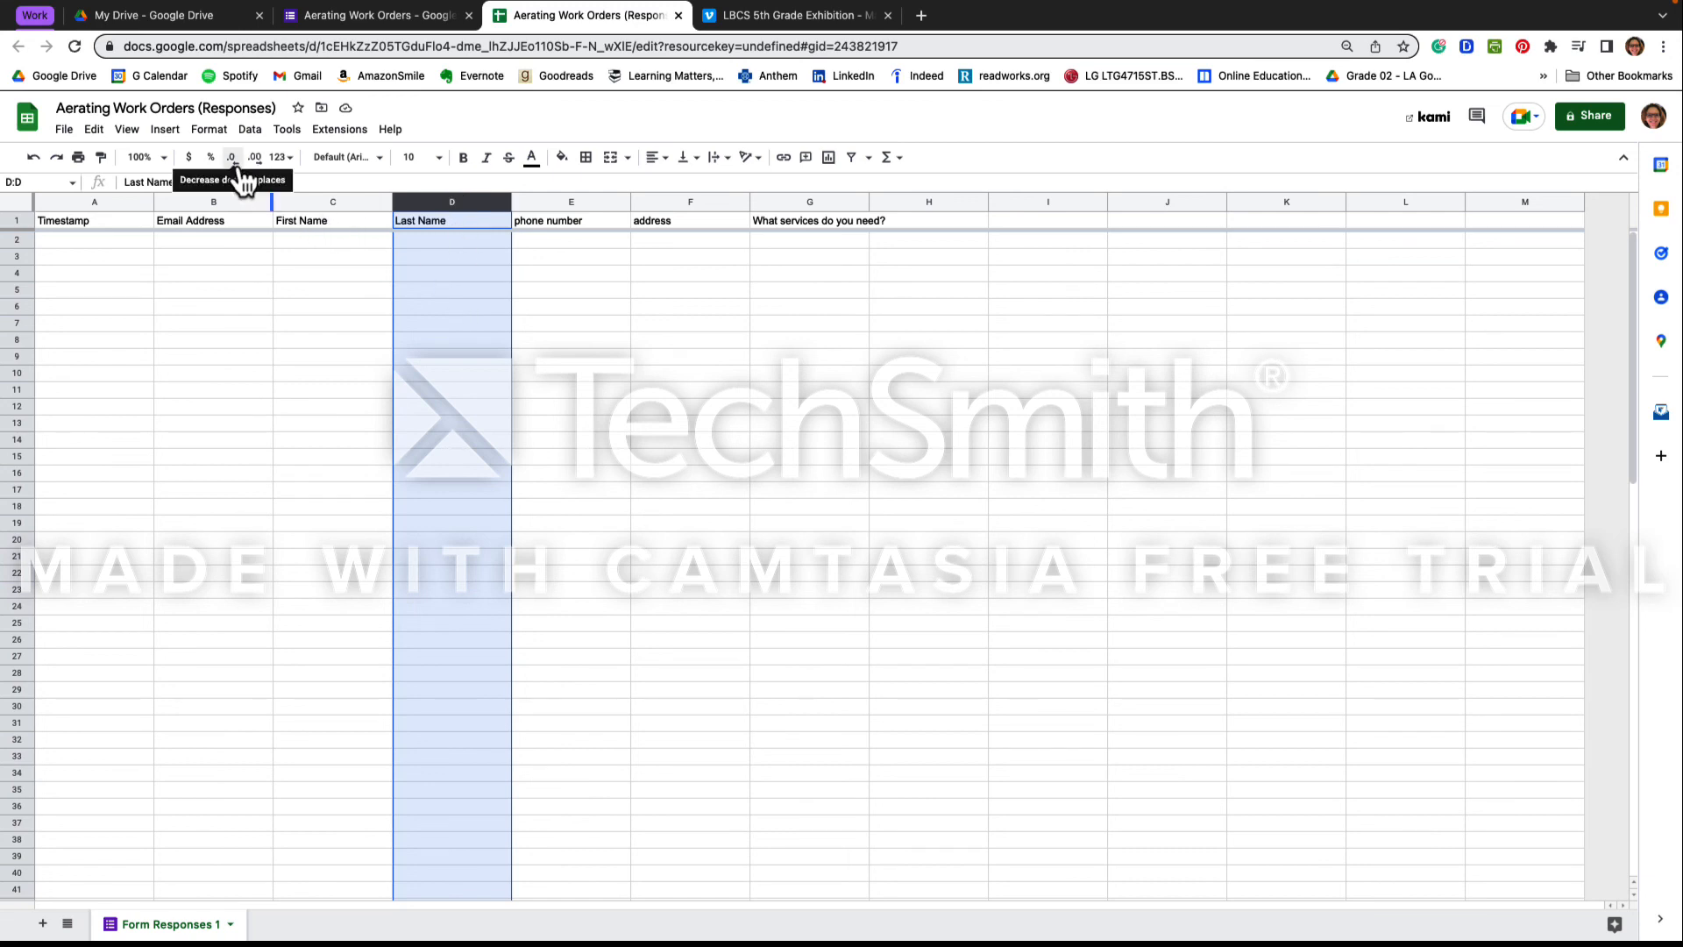
{"action": "left_click", "coordinate": [251, 129]}
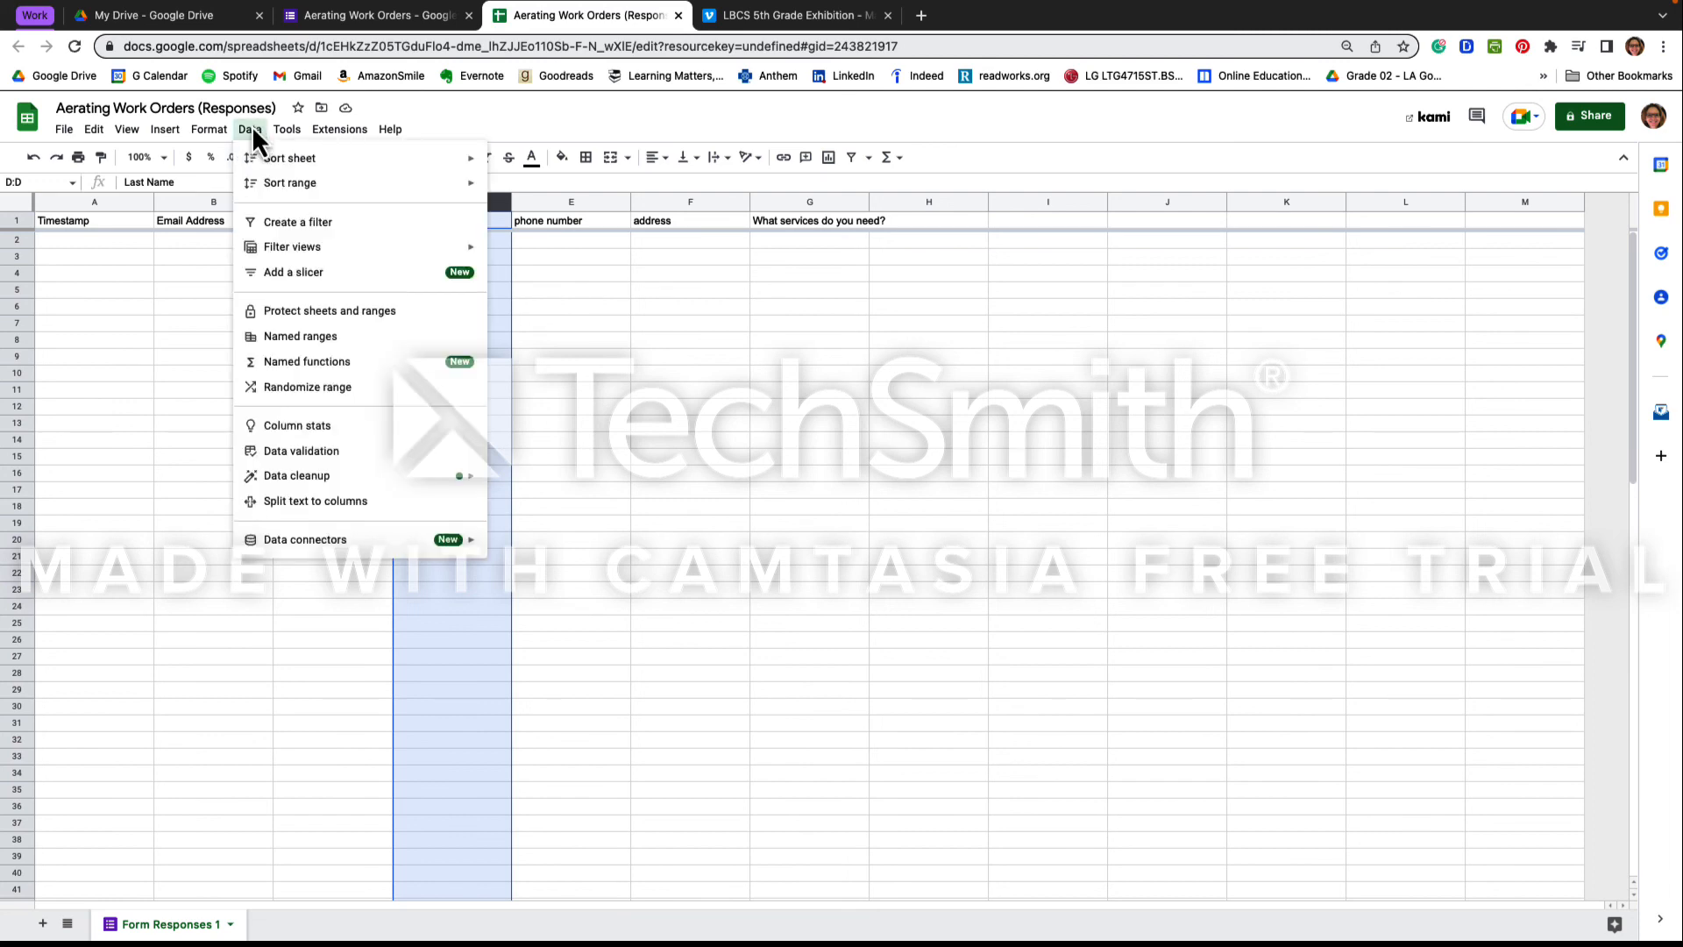
{"action": "mouse_move", "coordinate": [282, 163]}
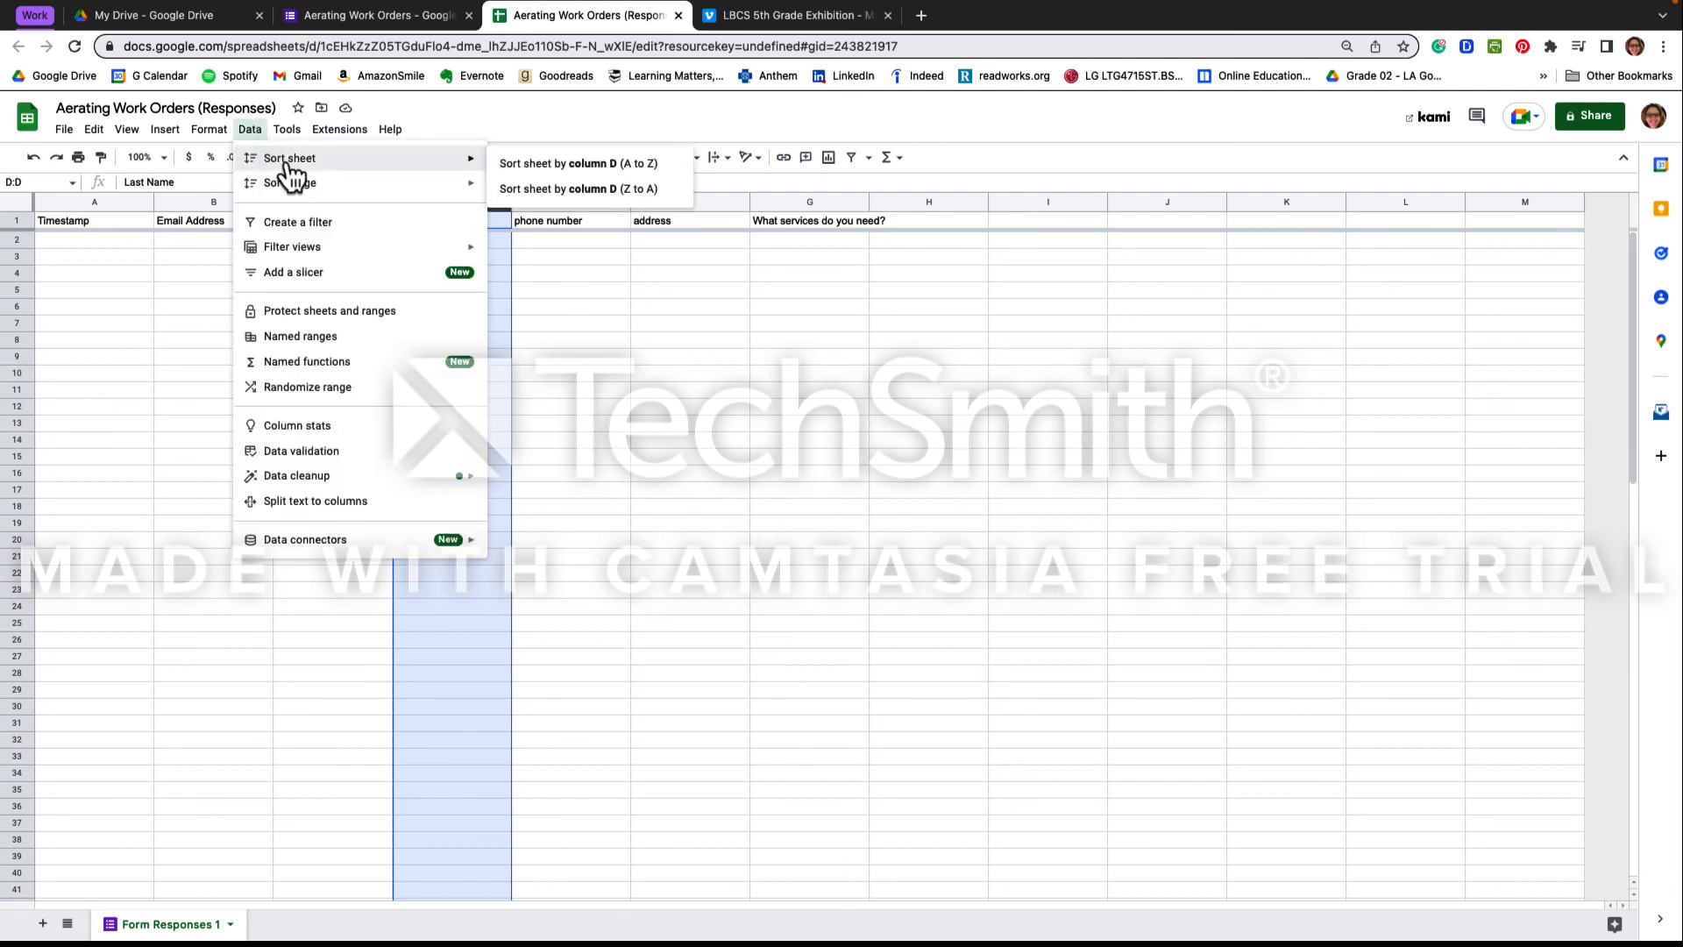
{"action": "left_click", "coordinate": [607, 167]}
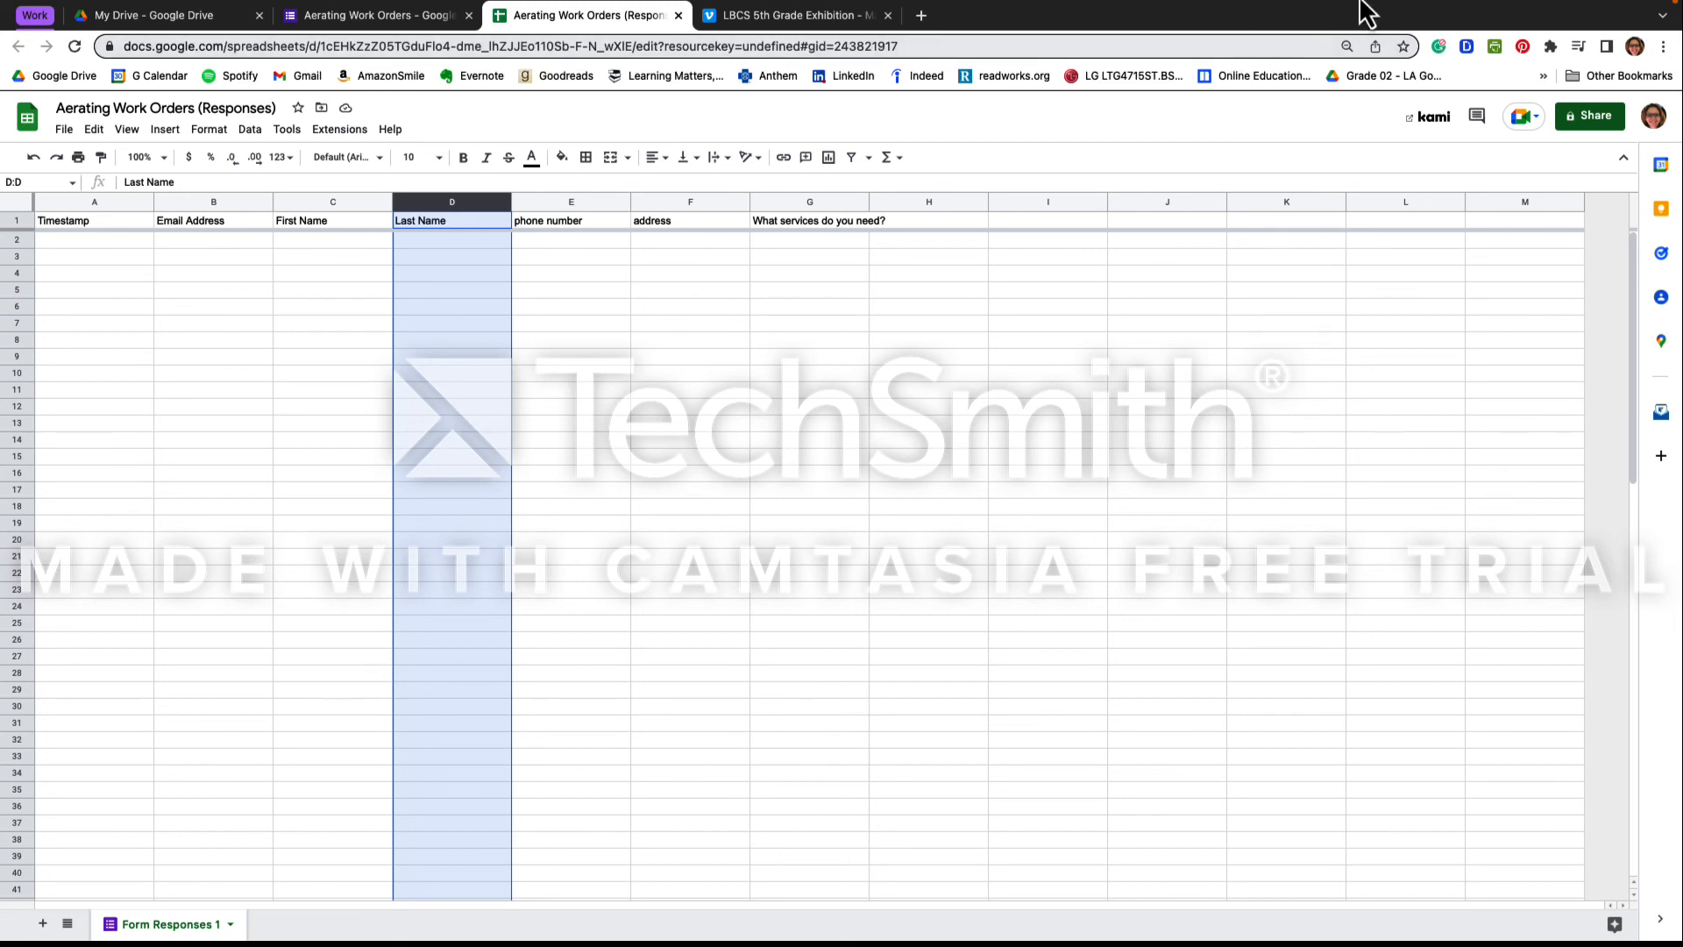
{"action": "mouse_move", "coordinate": [1367, 4]}
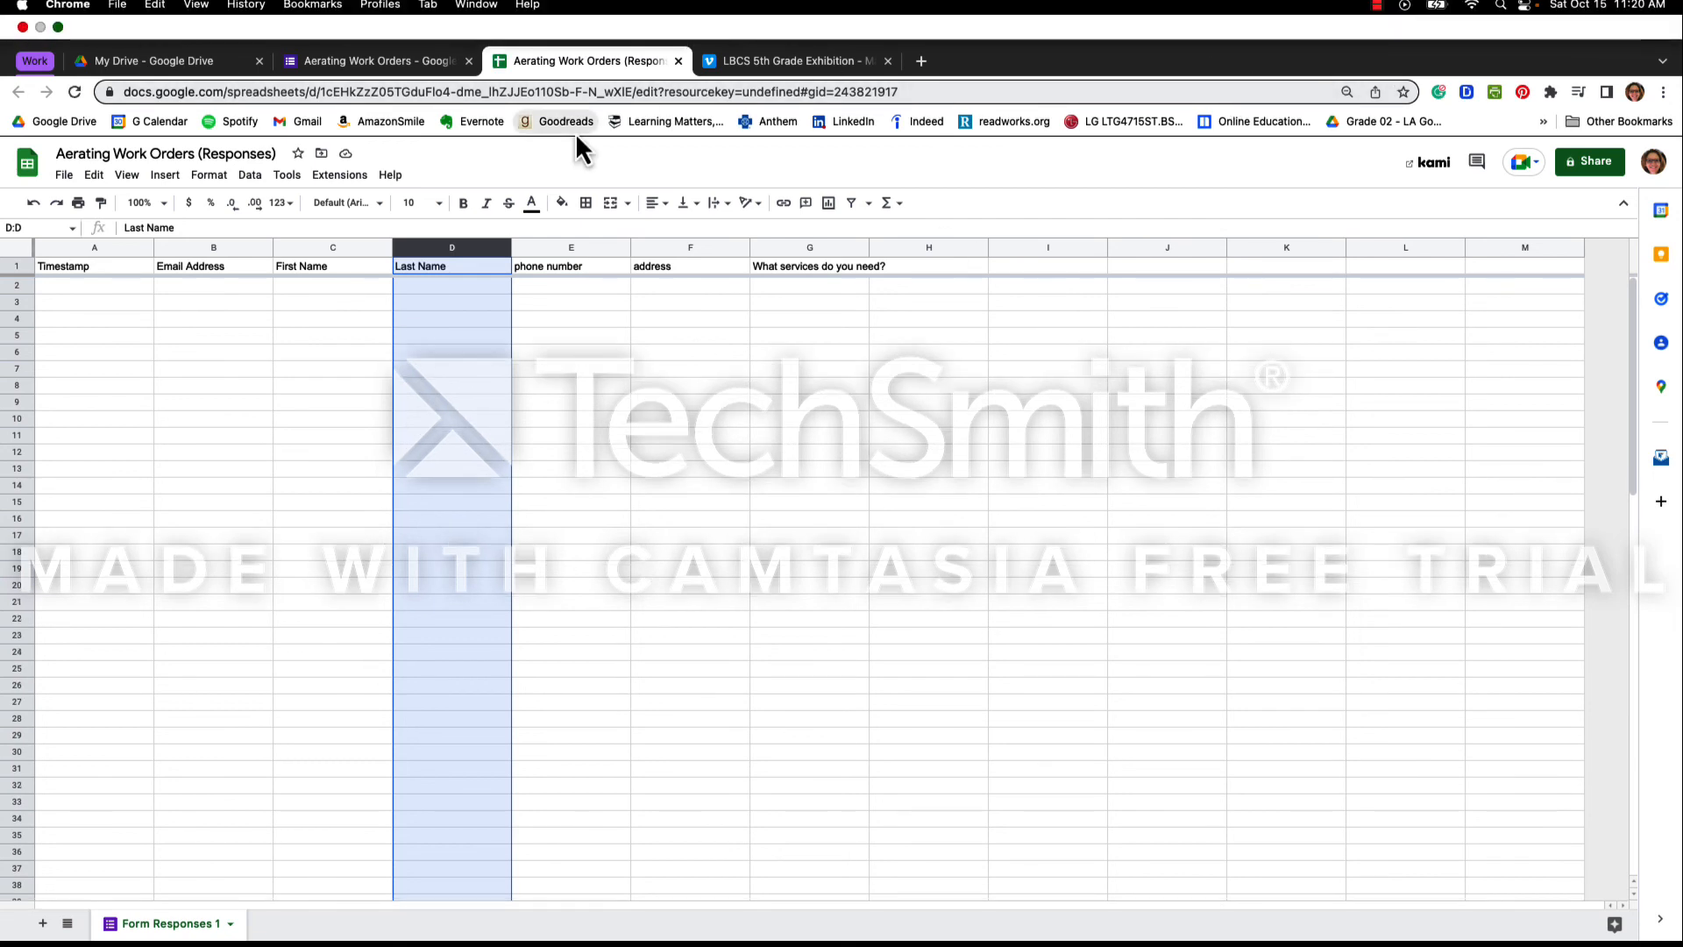